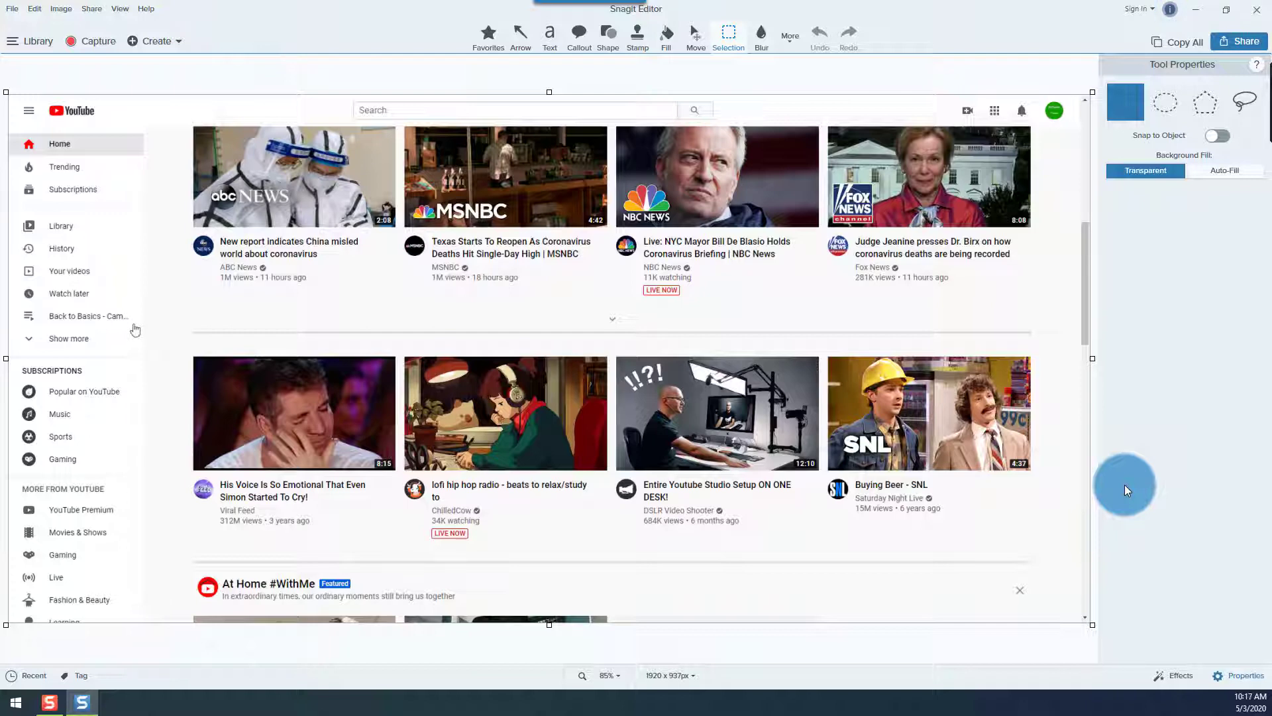
Enclose the crying-man thumbnail in the second row with a rectangular selection and move it up out of its place.
left_click(1128, 100)
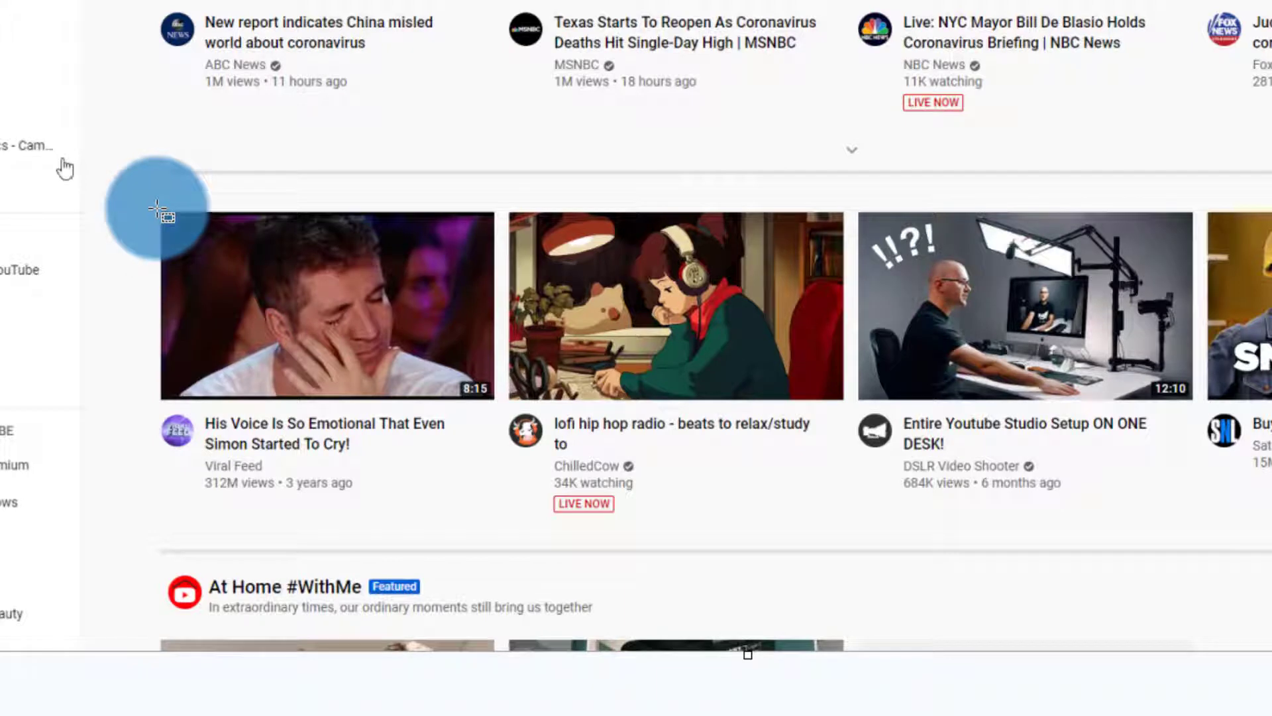
left_click_drag(158, 211, 499, 404)
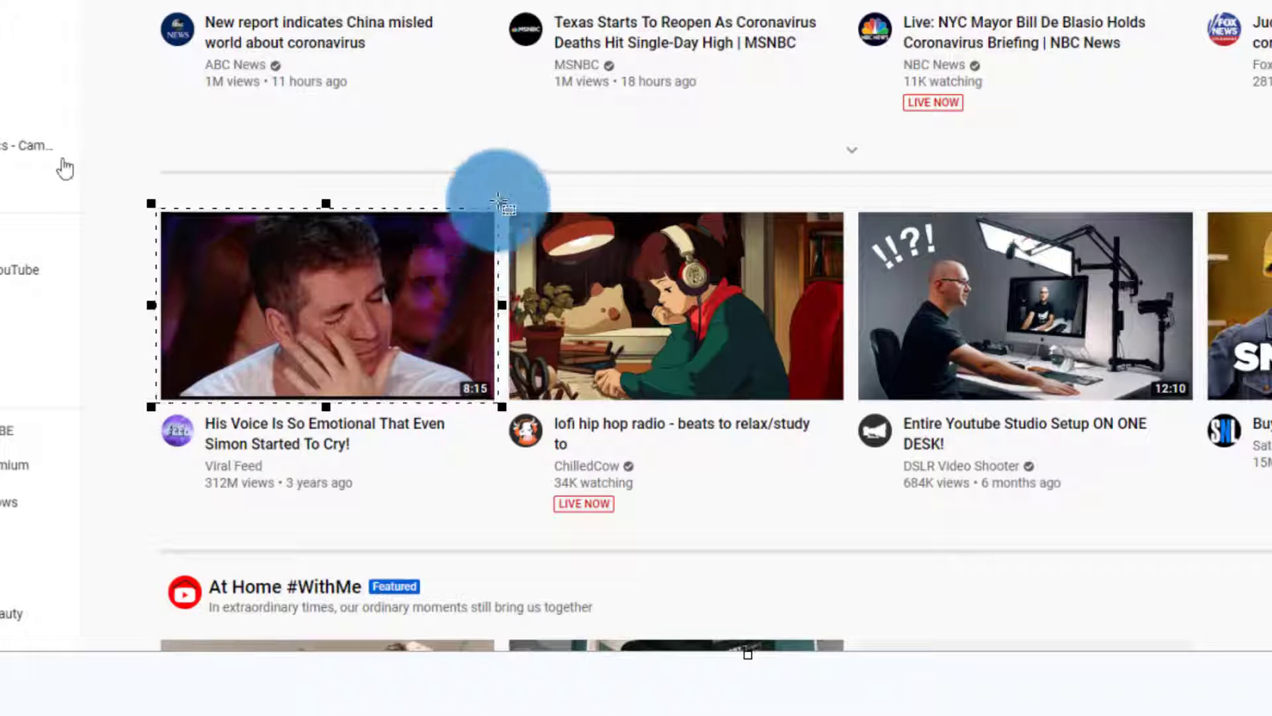
mouse_move(500, 200)
left_mouse_down()
mouse_move(543, 178)
mouse_move(504, 203)
left_mouse_up()
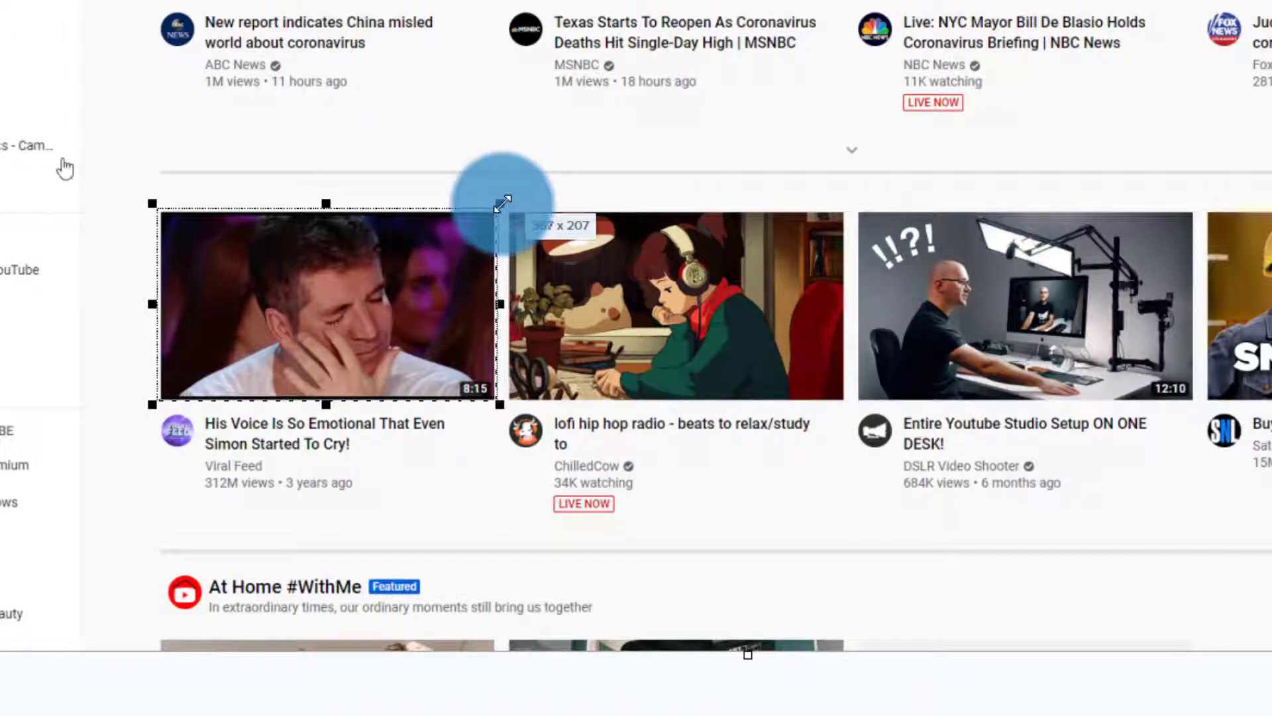
left_click_drag(503, 202, 501, 201)
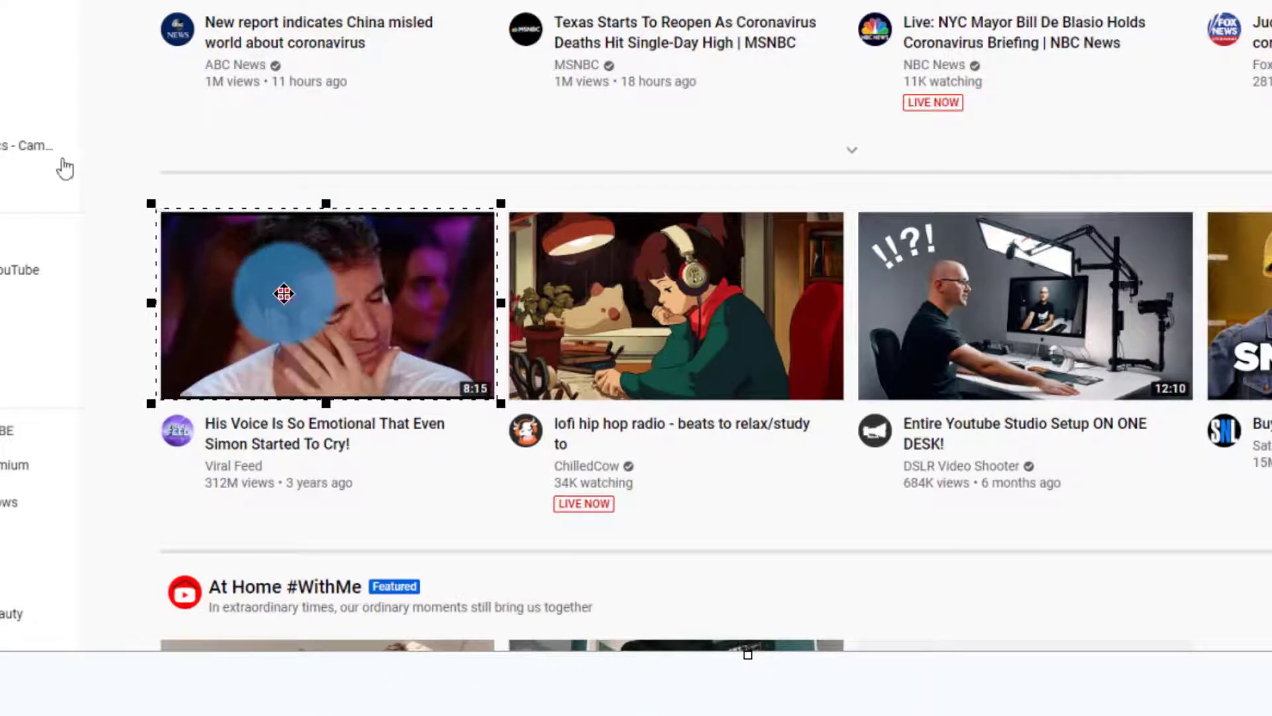
left_click_drag(284, 293, 262, 155)
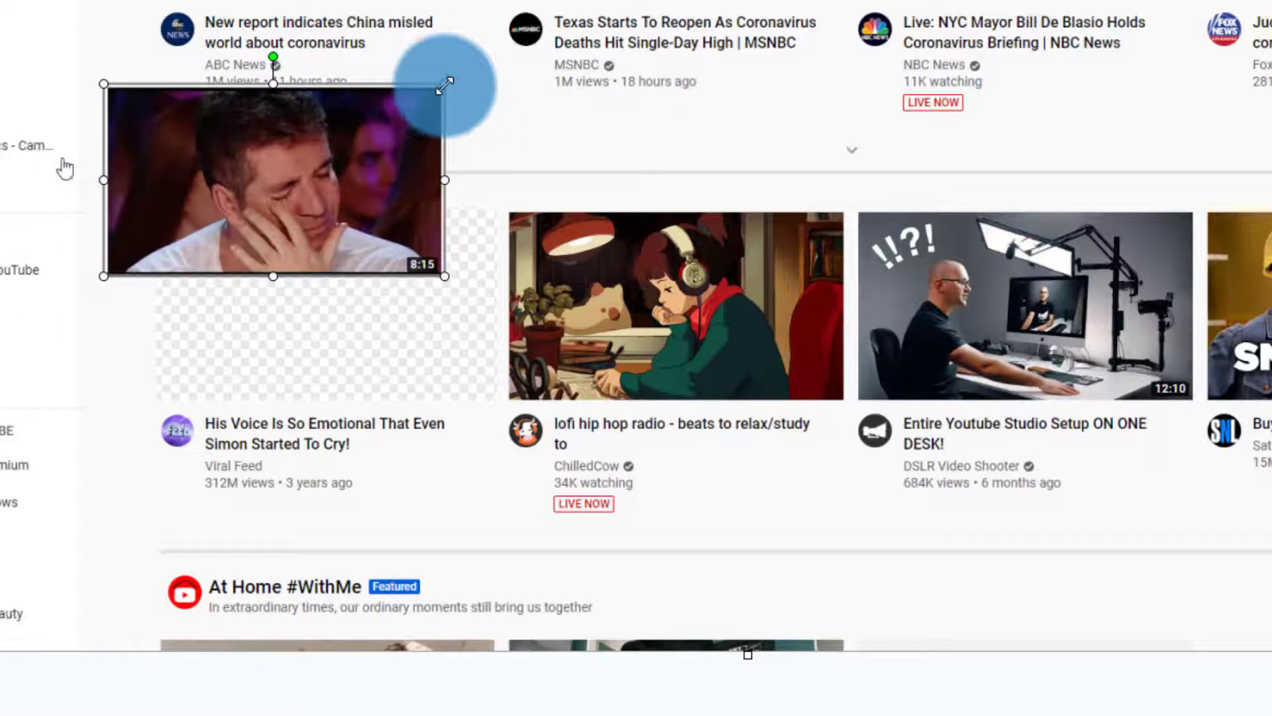
Enlarge the cut-out thumbnail, turn it upside down, and scale it back to roughly its original size.
left_click_drag(445, 85, 517, 42)
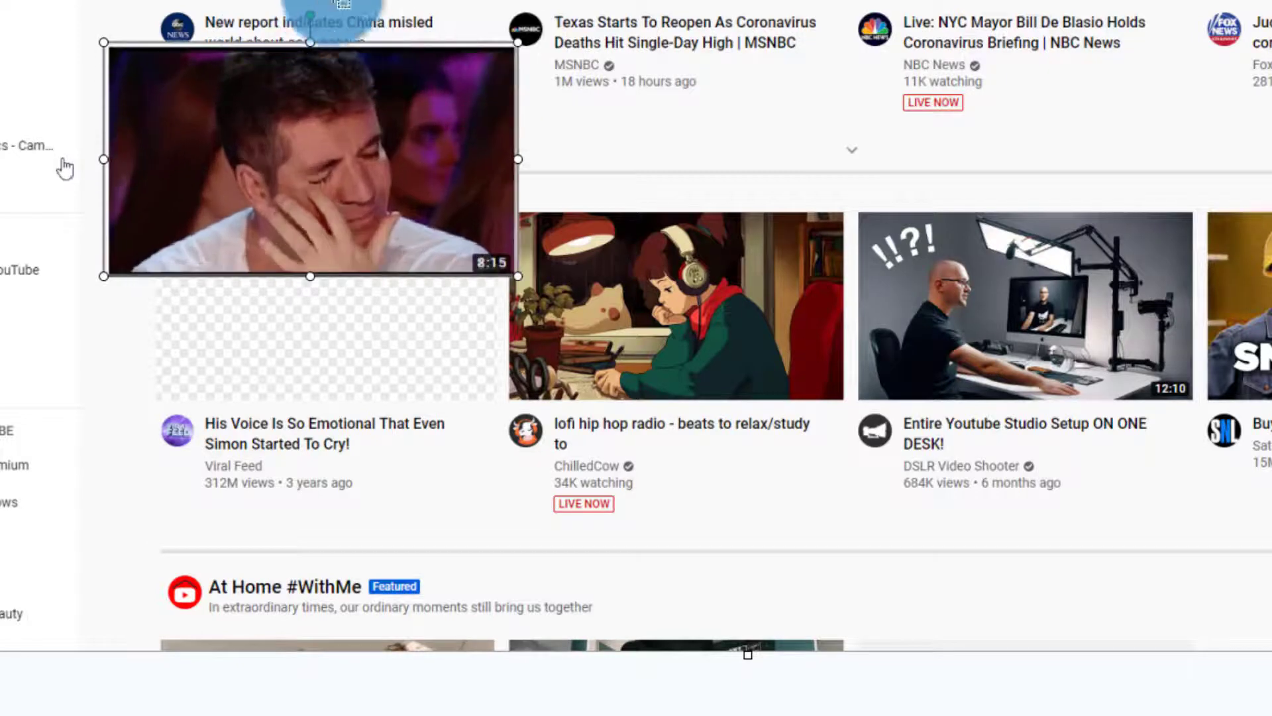
left_click_drag(310, 14, 308, 314)
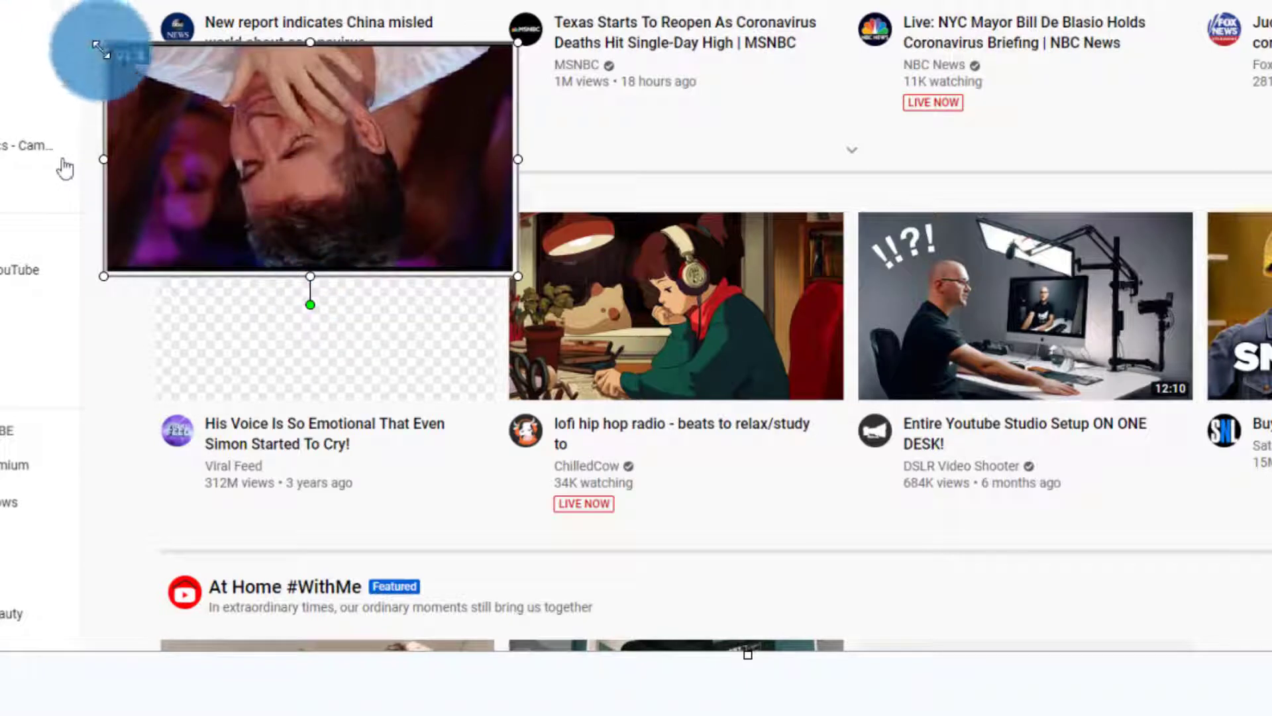
left_click_drag(101, 48, 173, 81)
Fit the upside-down thumbnail into its gap in the second row, moving it aside once and putting it back.
left_click_drag(378, 233, 363, 337)
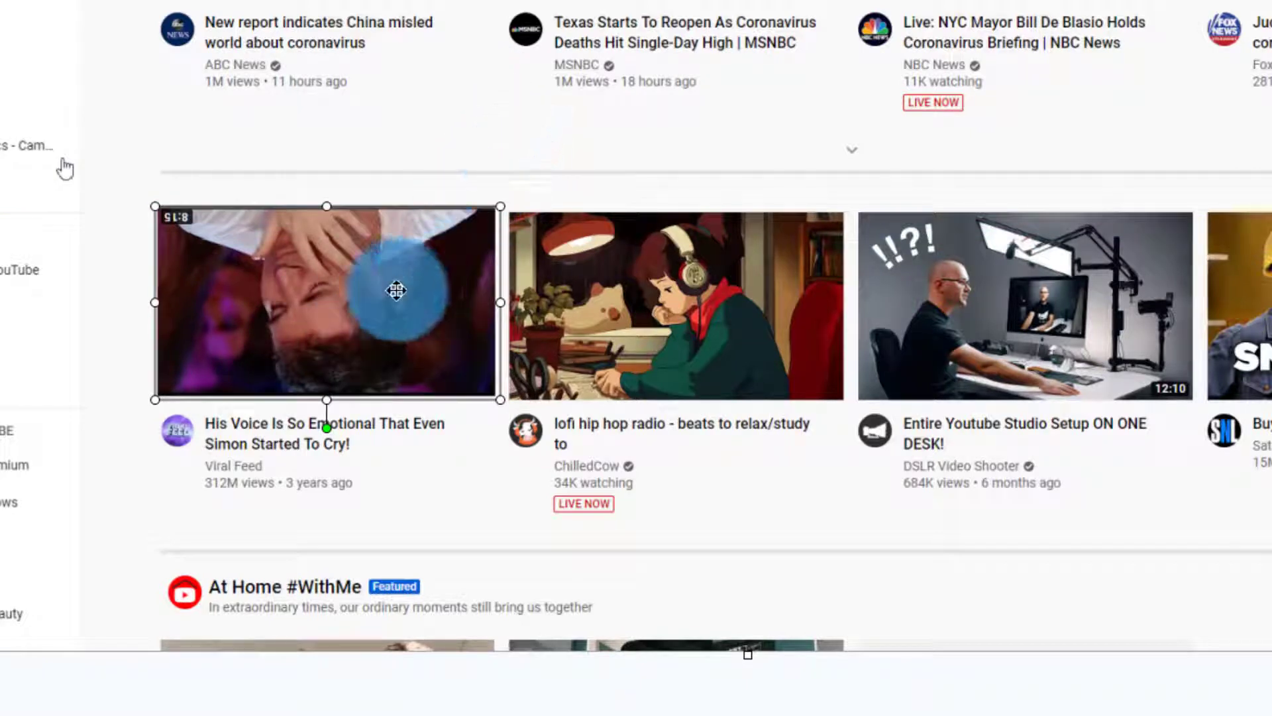
left_click_drag(397, 289, 683, 80)
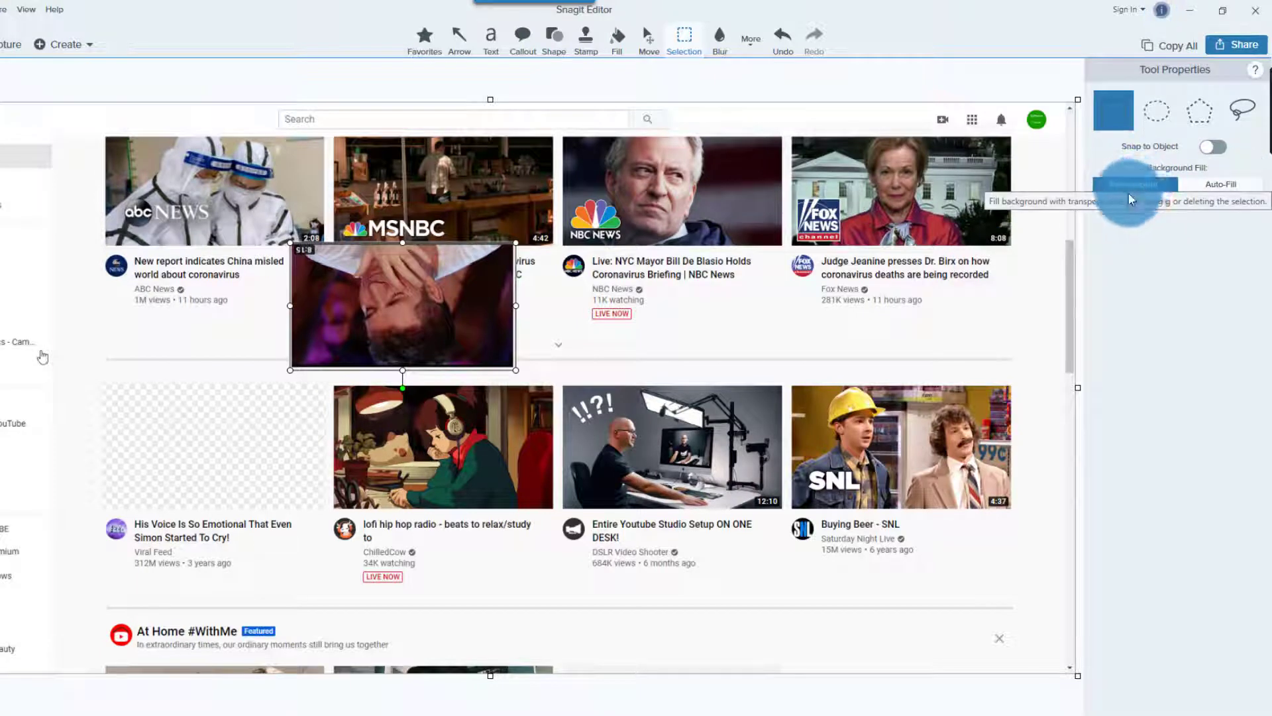
left_click_drag(491, 332, 291, 484)
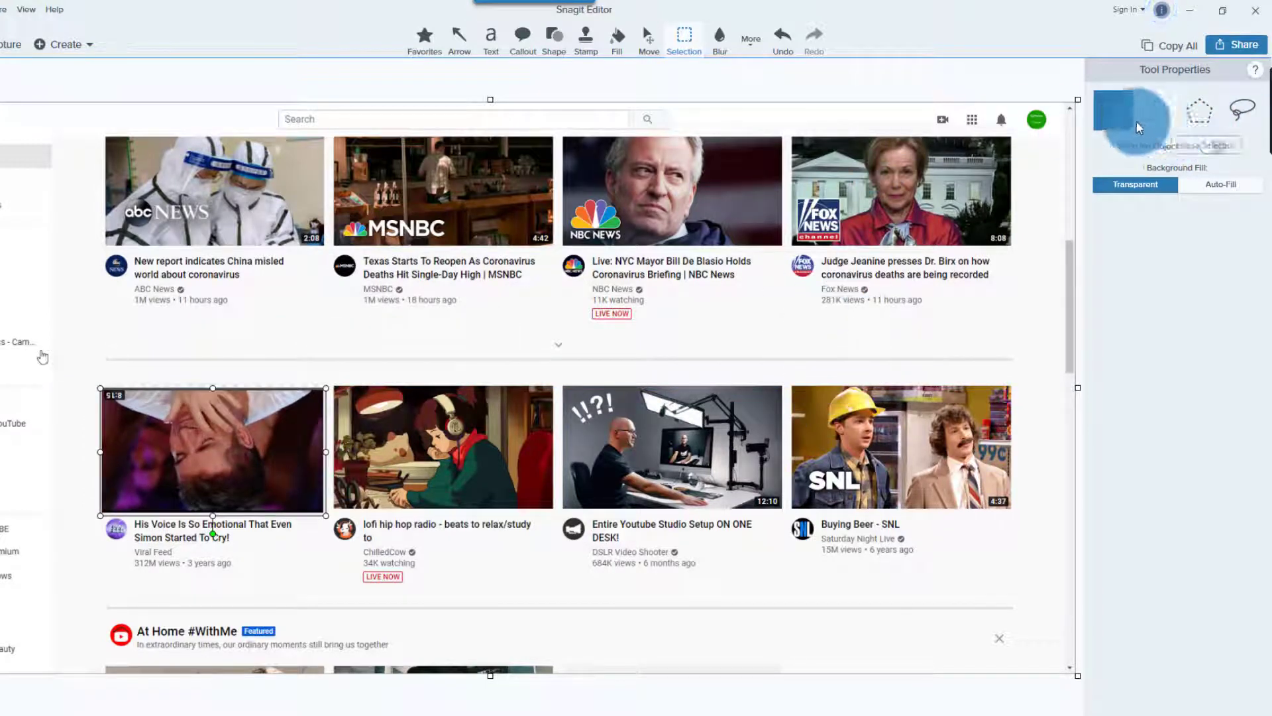
Set the background fill to Auto-Fill and enclose the Entire Youtube Studio Setup thumbnail in an elliptical selection of about 380 x 220.
left_click(1153, 111)
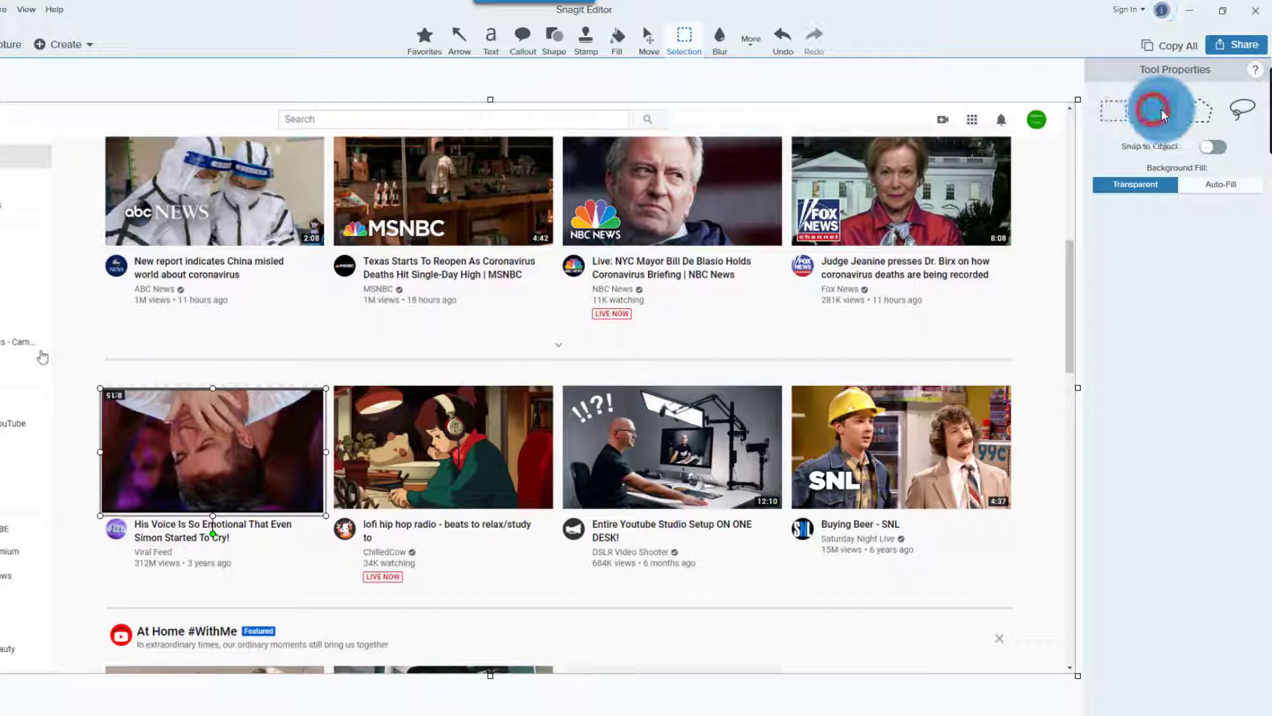
left_click(1219, 184)
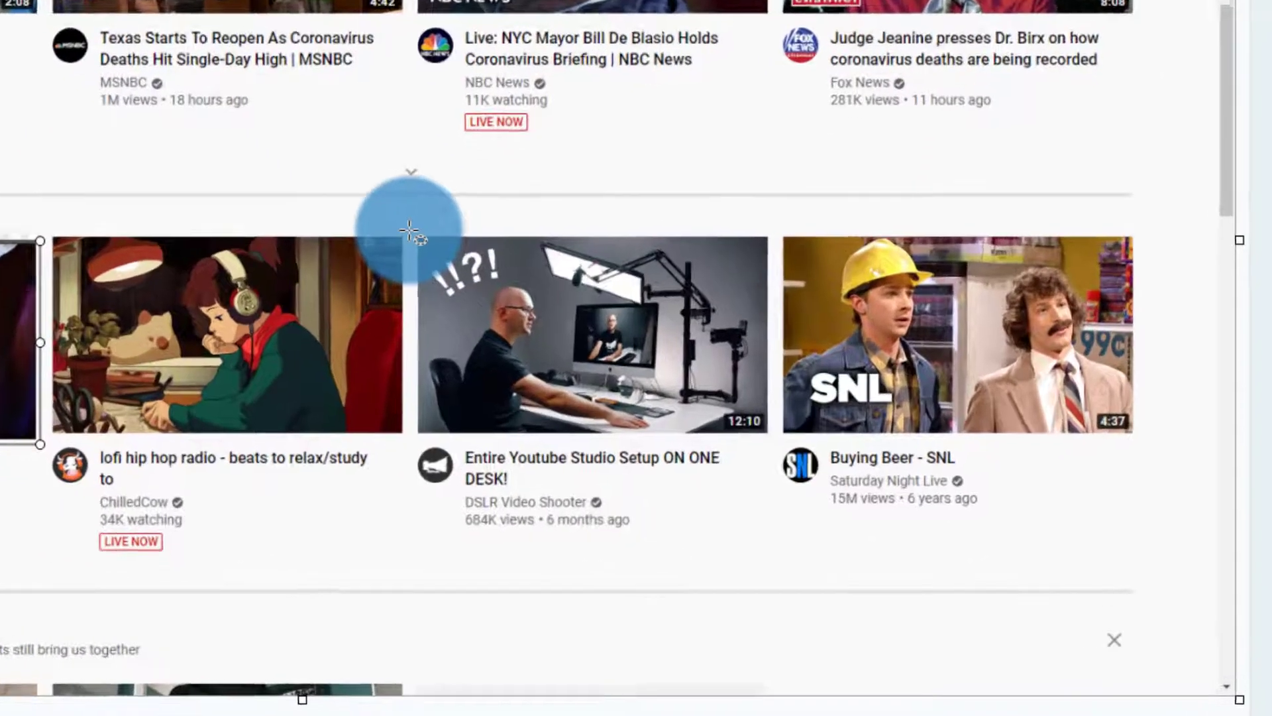
left_click_drag(540, 363, 773, 510)
left_click_drag(756, 437, 777, 433)
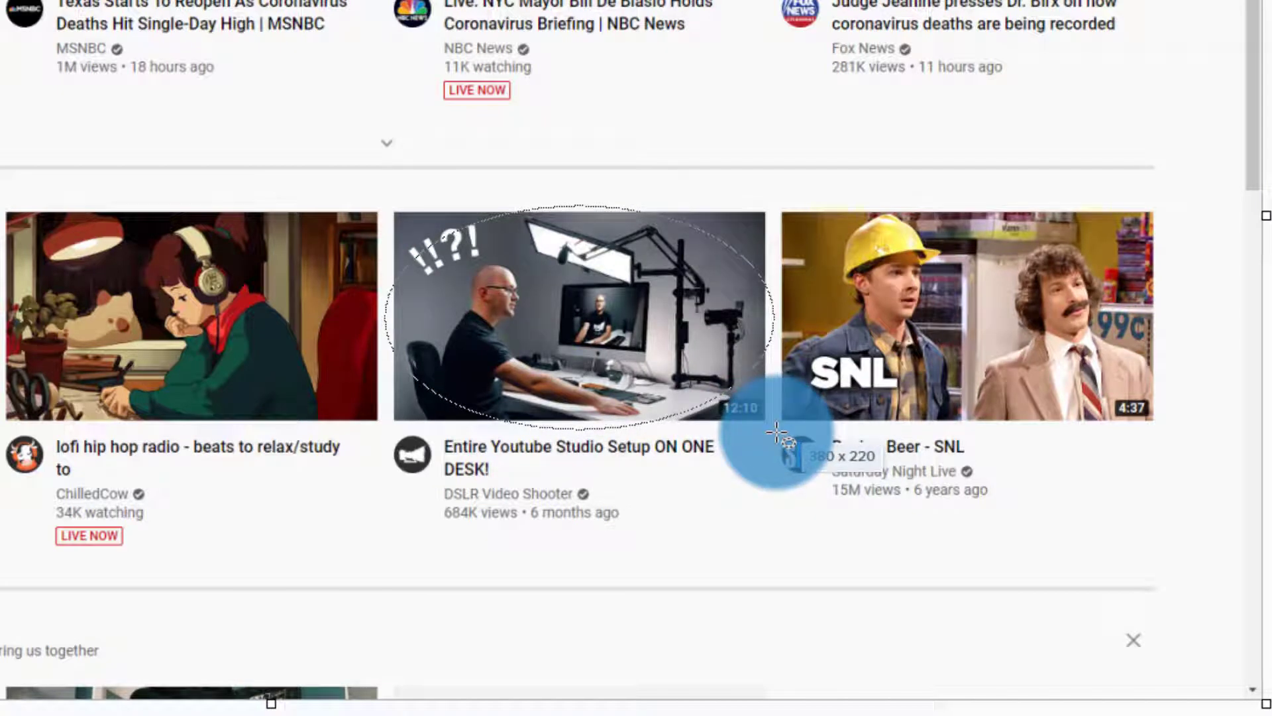
left_click_drag(777, 433, 774, 432)
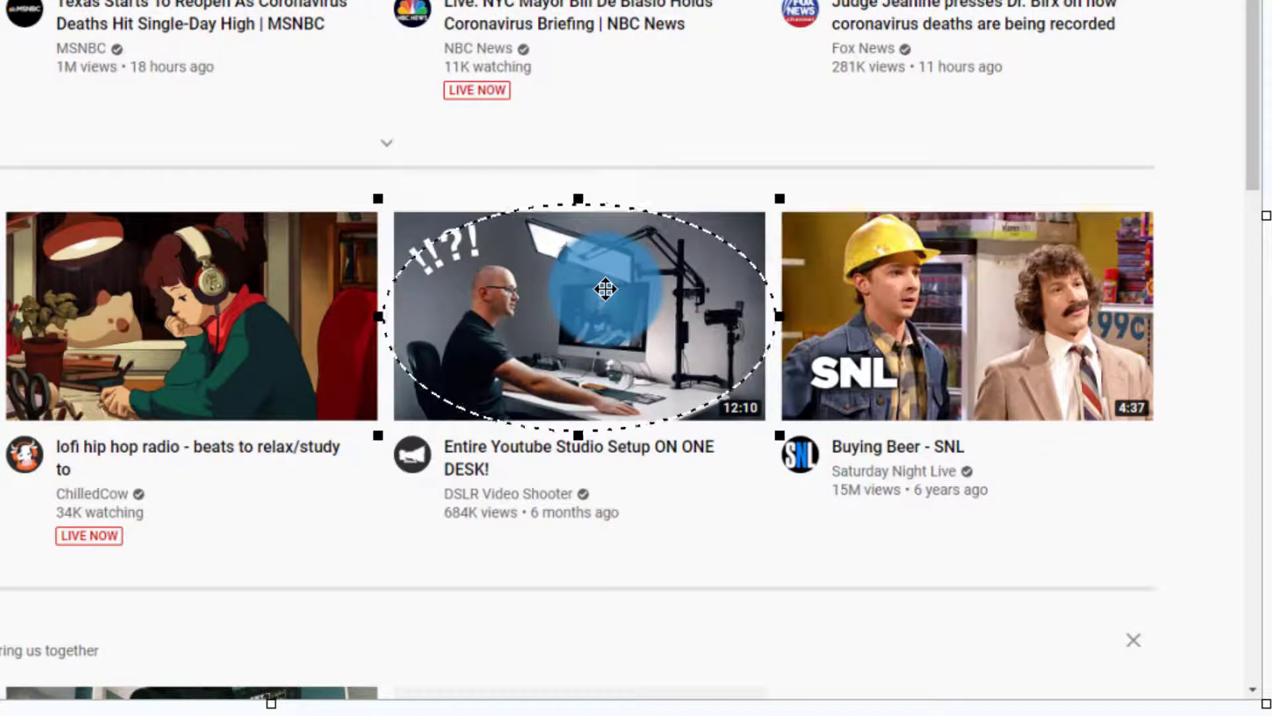
Delete the elliptical selection with Auto-Fill optimized for Speed, look at the Photo Quality (Experimental) option, and undo the deletion.
key("Delete")
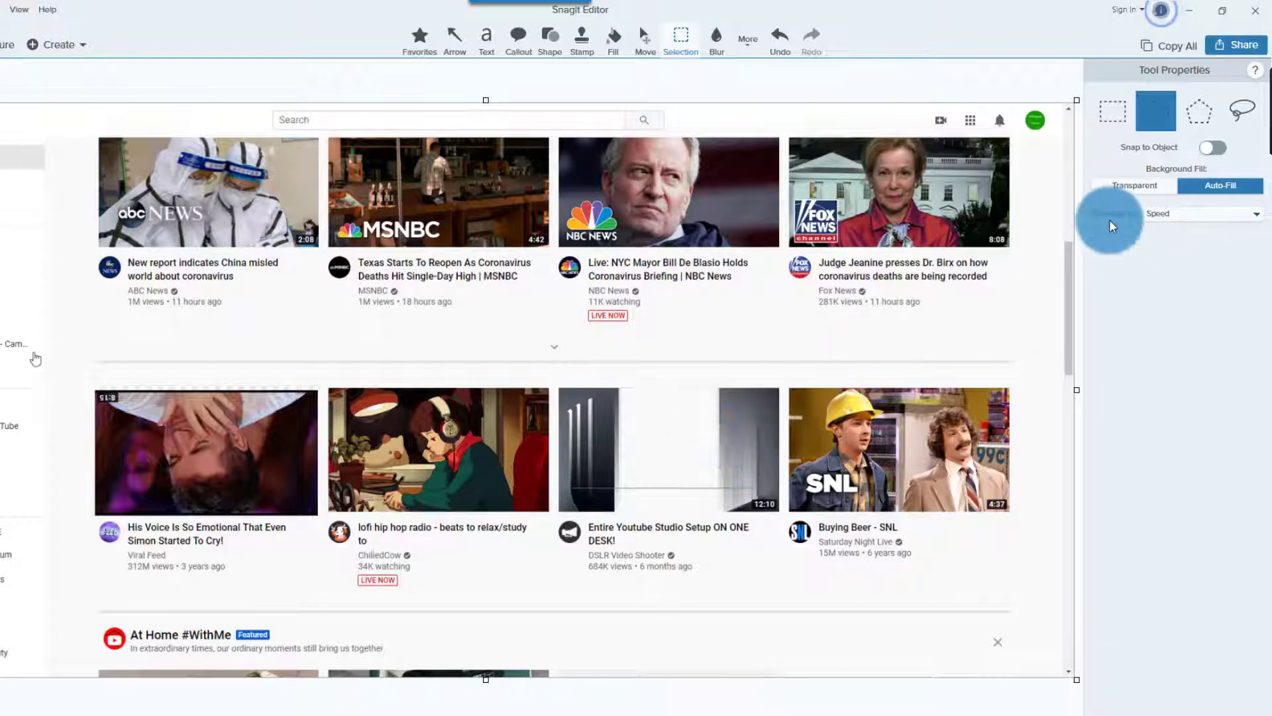
left_click(1202, 216)
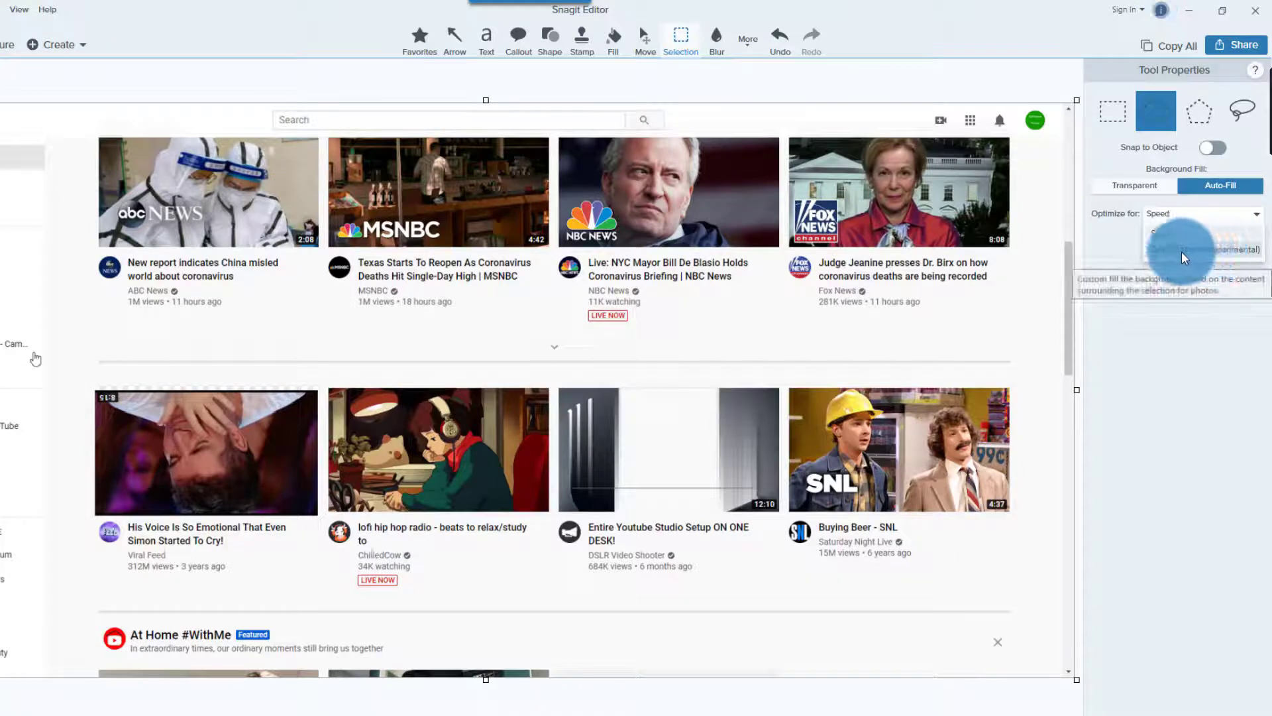
left_click(1243, 252)
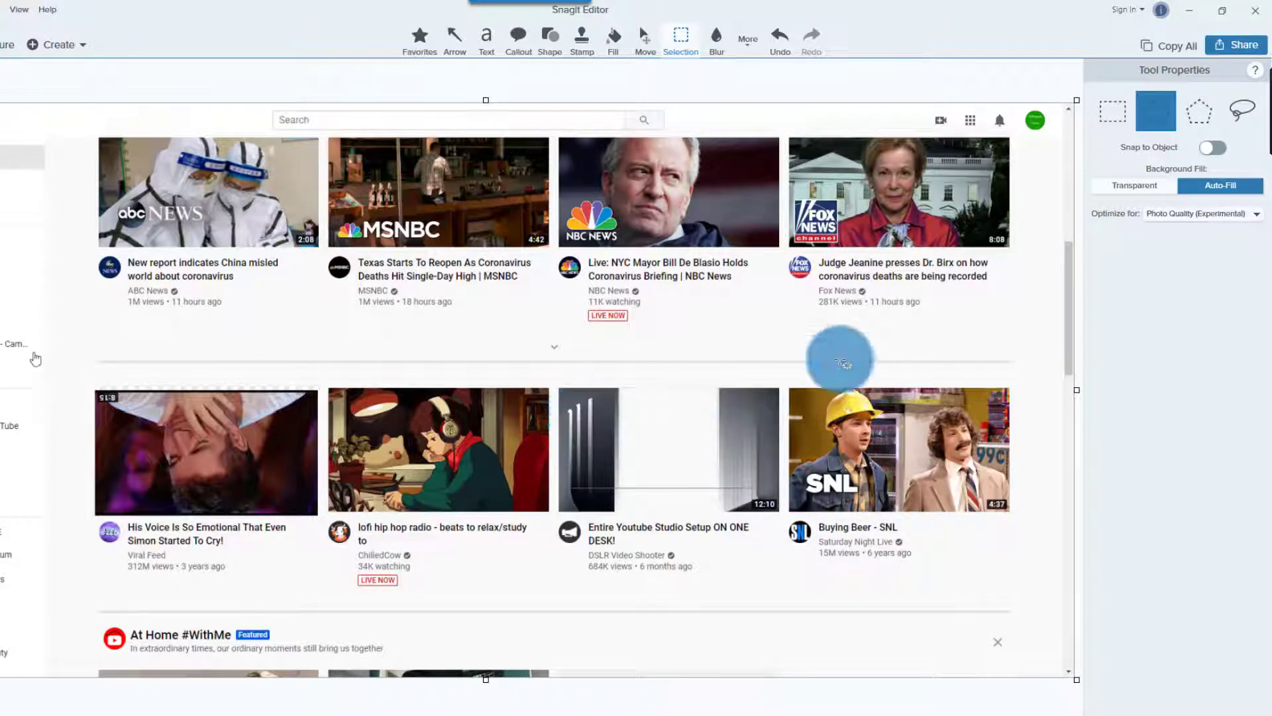
left_click(1239, 213)
left_click(1178, 231)
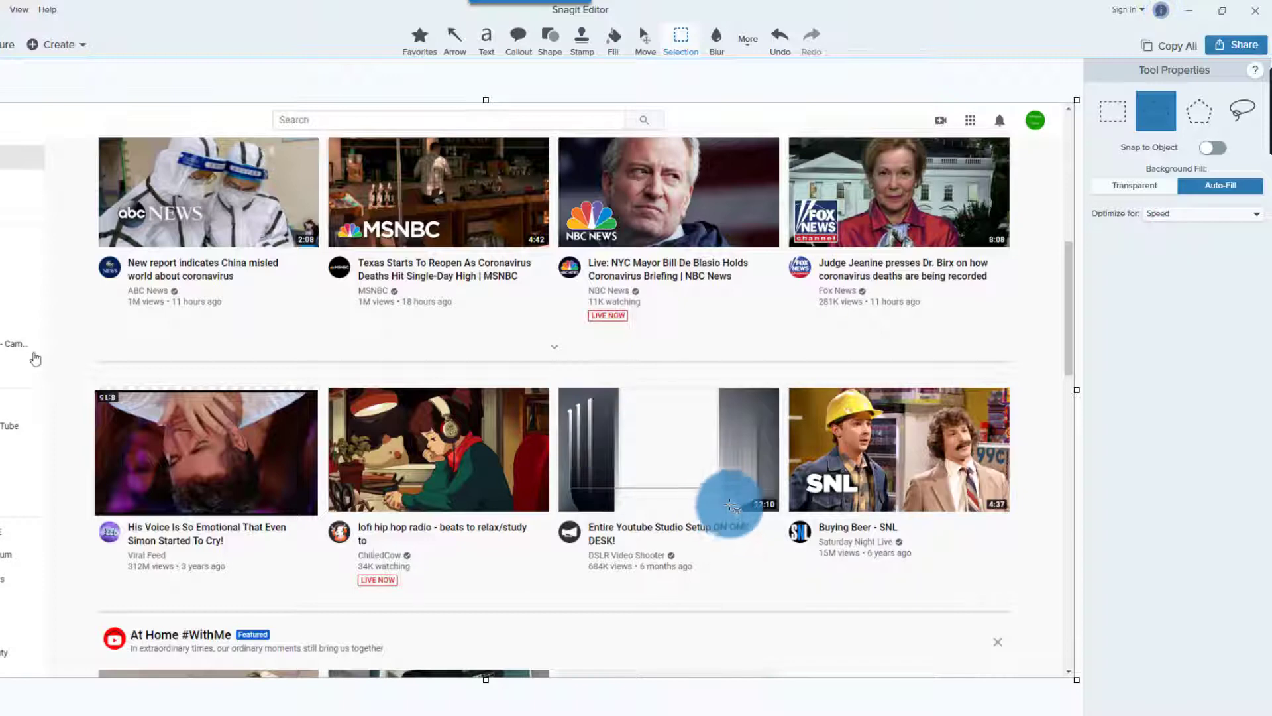
key("ctrl+z")
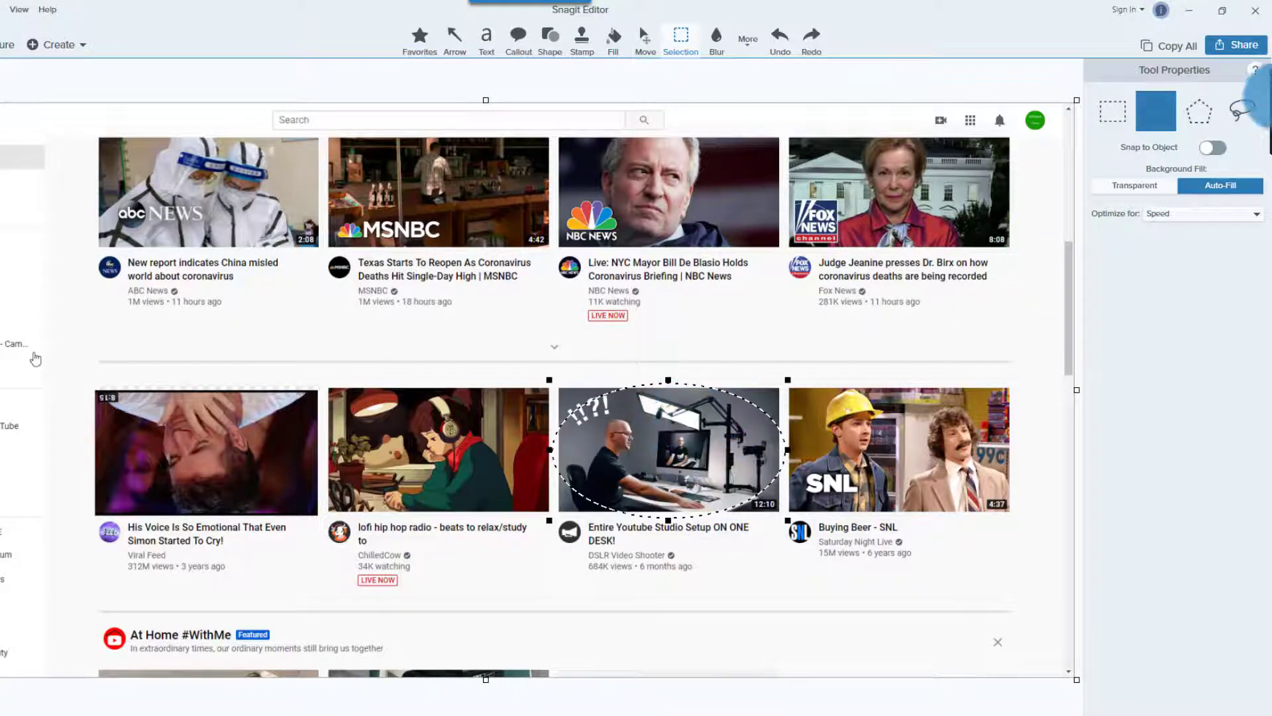
Optimize Auto-Fill for Photo Quality (Experimental) and erase the elliptical area of the studio setup thumbnail.
left_click(1184, 211)
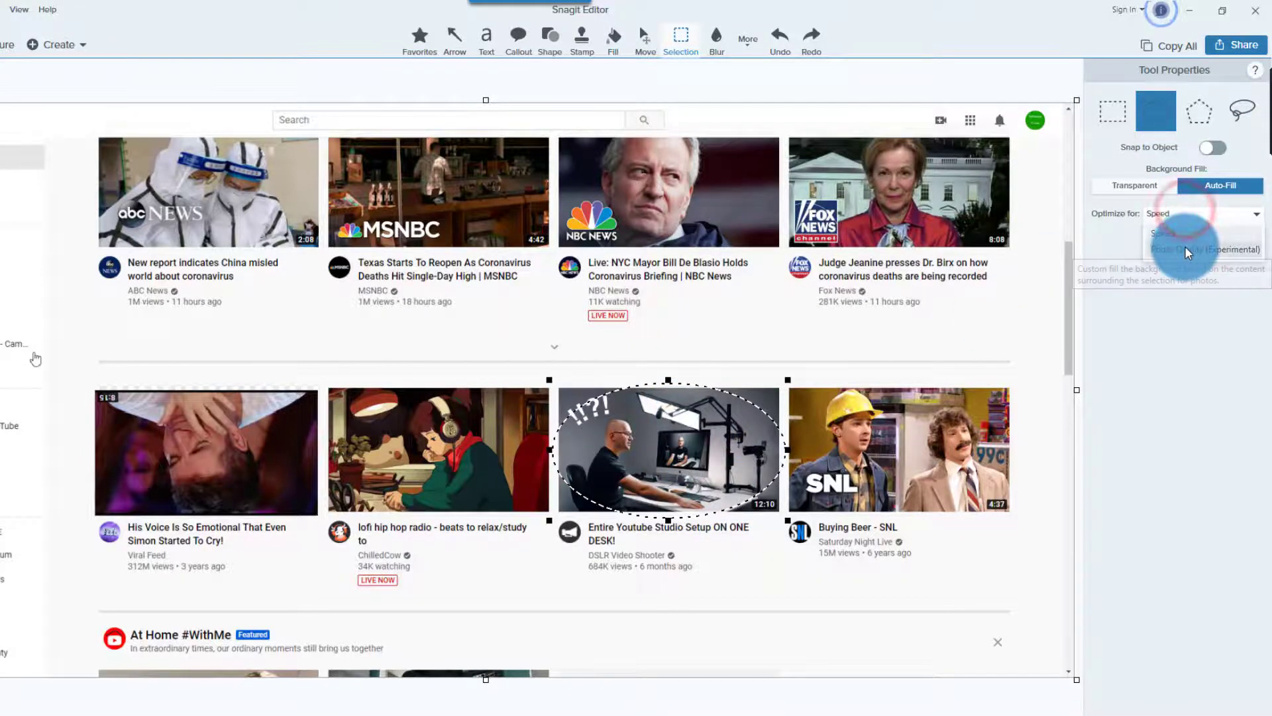
left_click(1186, 249)
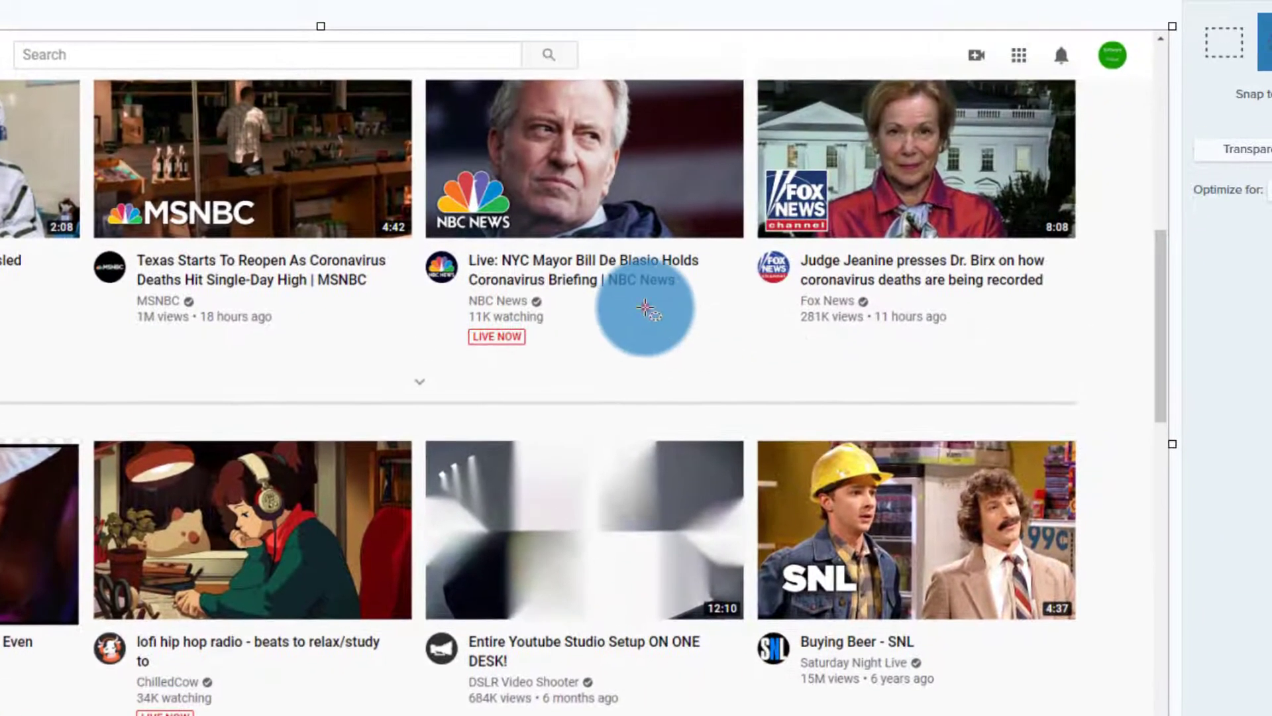
Fit an elliptical selection around the Buying Beer - SNL title and details below the thumbnail and delete them.
left_click_drag(645, 309, 767, 392)
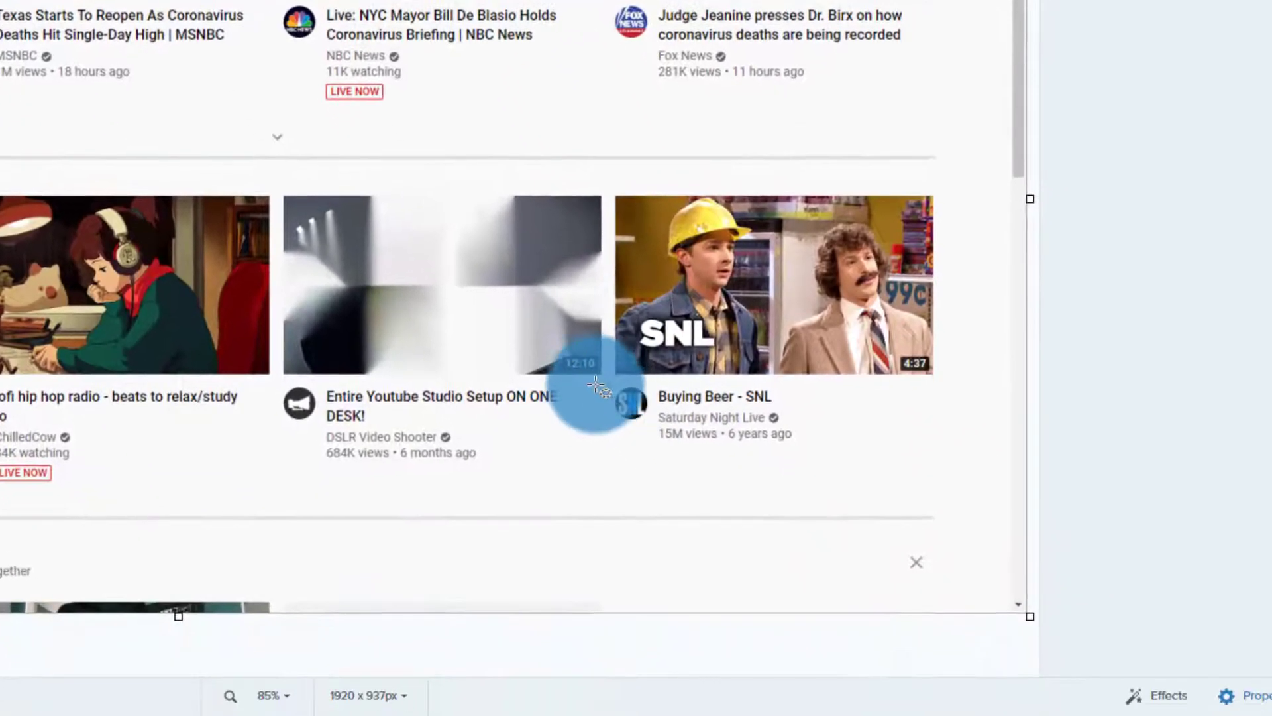
left_click_drag(583, 377, 838, 474)
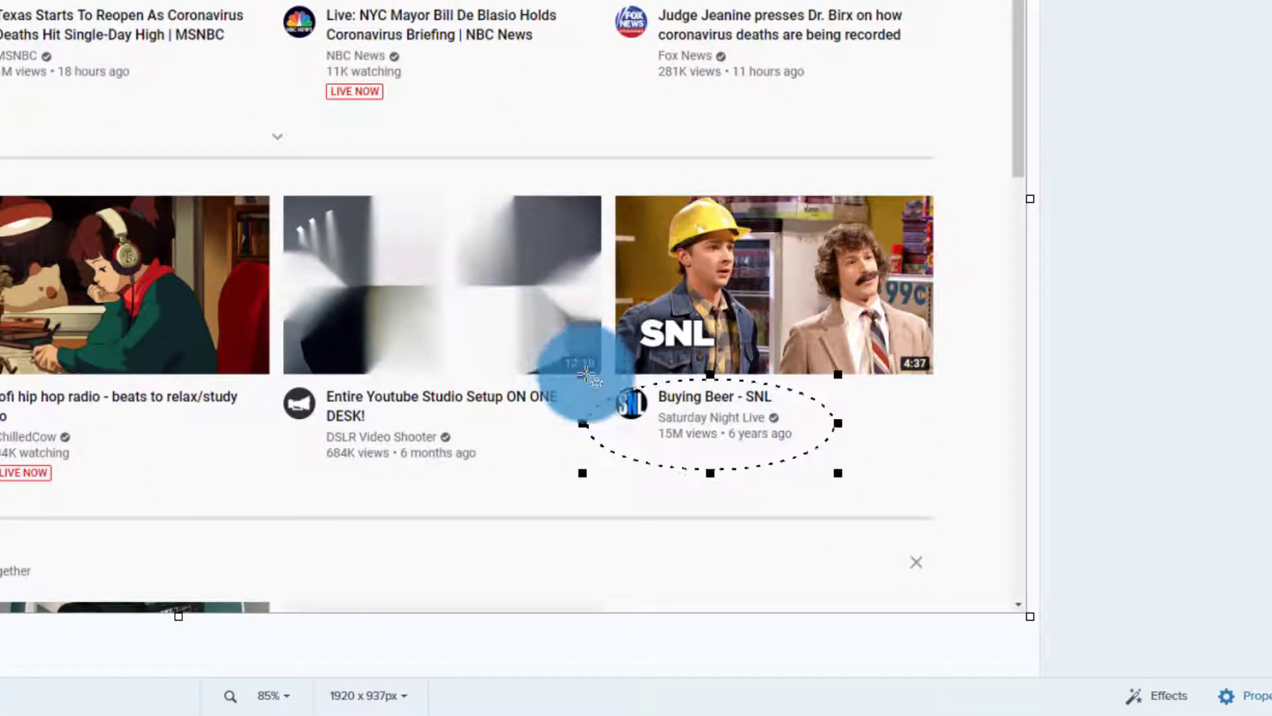
left_click_drag(586, 374, 566, 369)
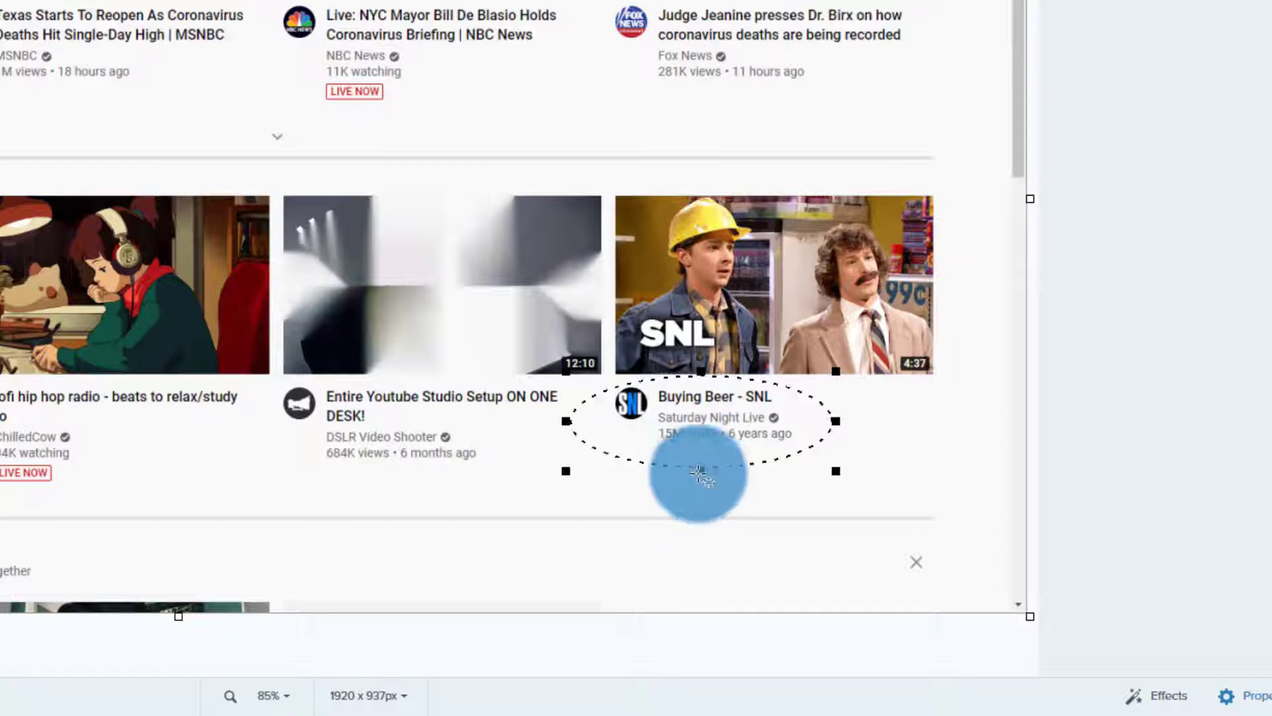
left_click_drag(699, 471, 700, 454)
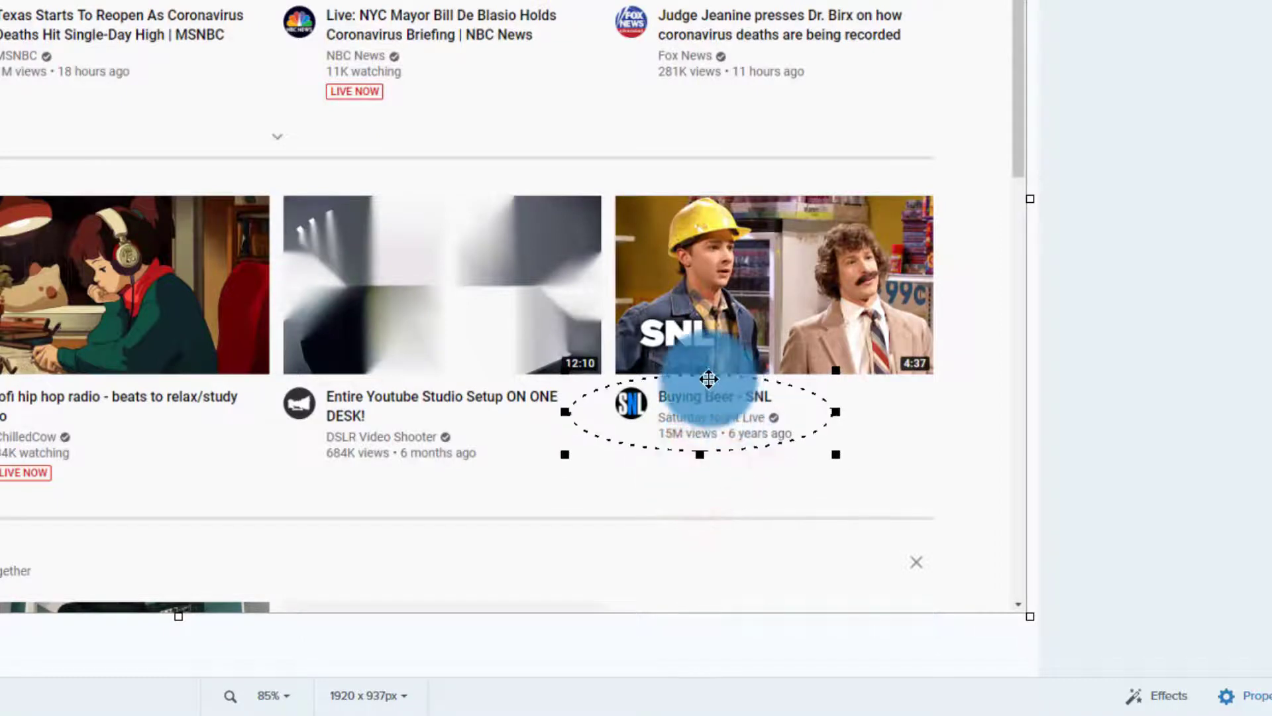
left_click_drag(699, 375, 699, 376)
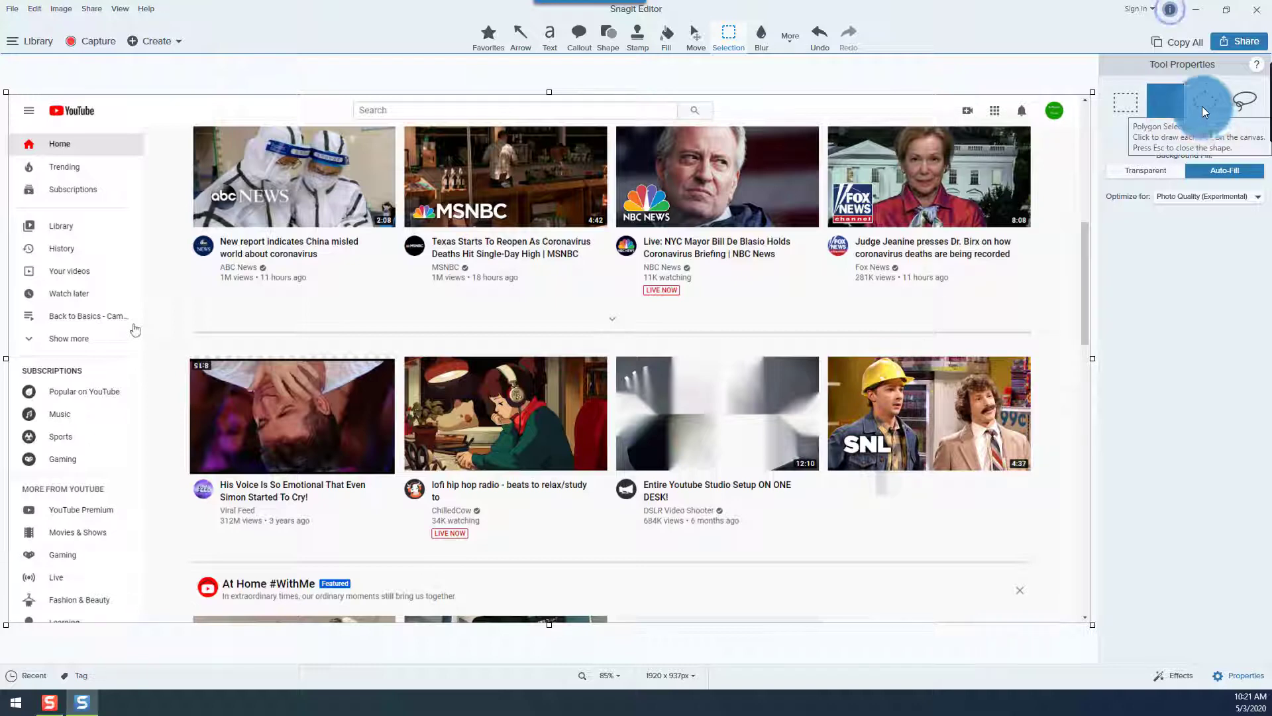
Outline the ABC News title and details with a polygon selection and move them beneath the SNL thumbnail.
left_click(1204, 111)
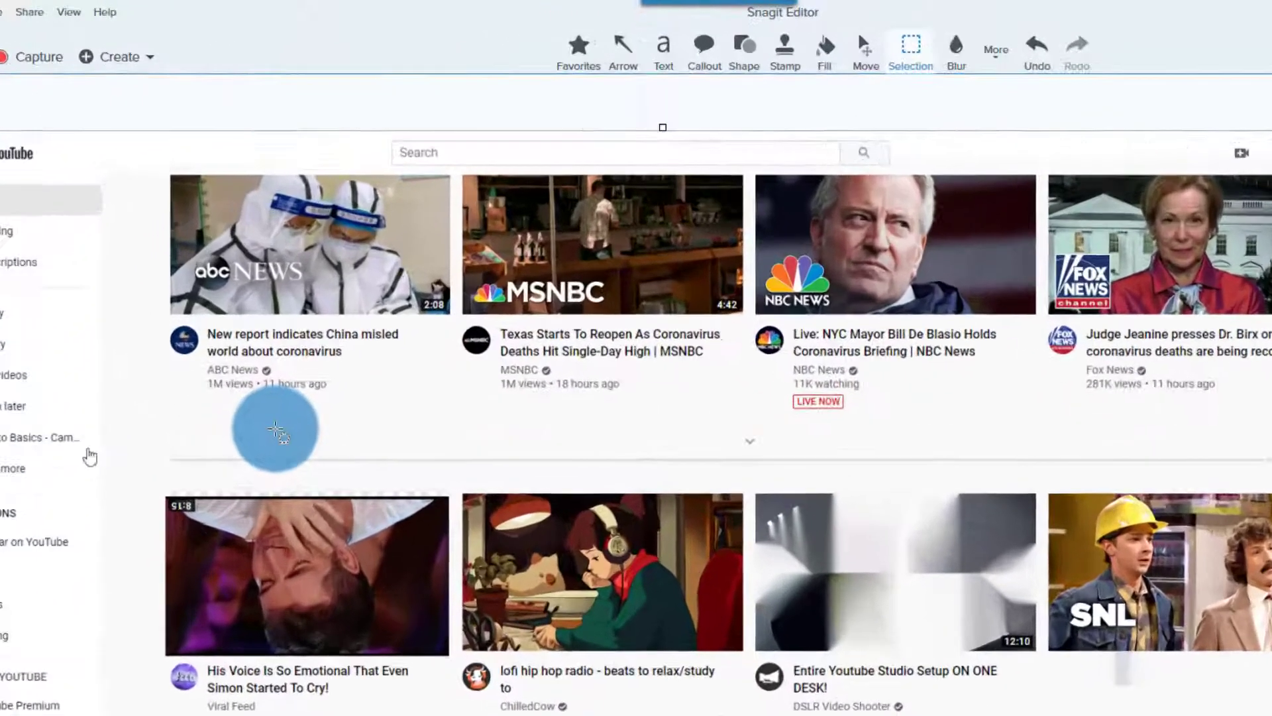
left_click(268, 309)
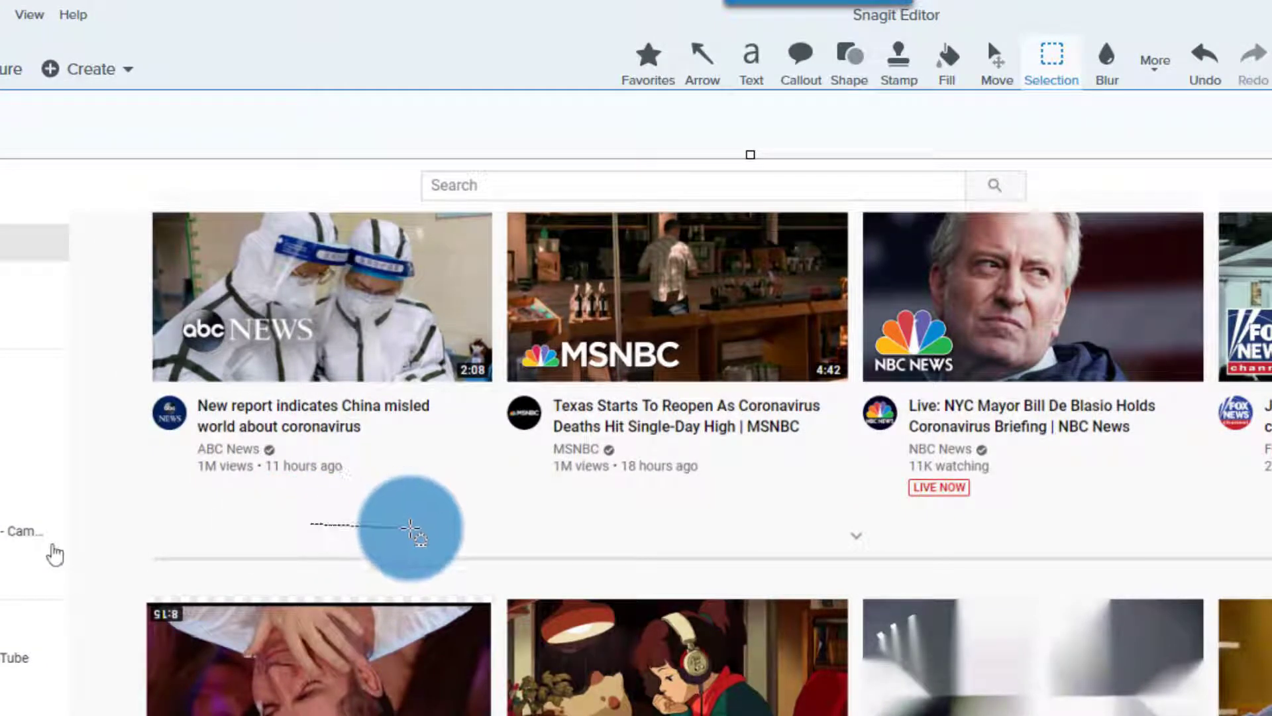
left_click(412, 524)
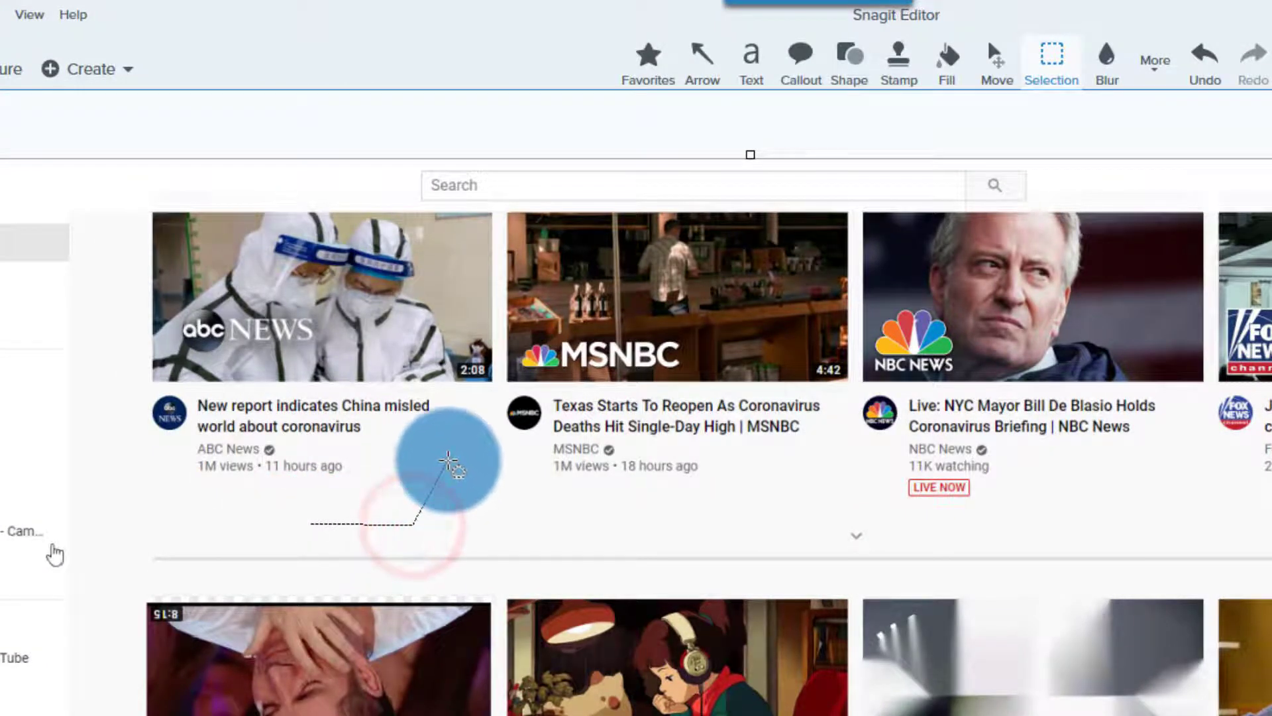
left_click(447, 459)
left_click(437, 391)
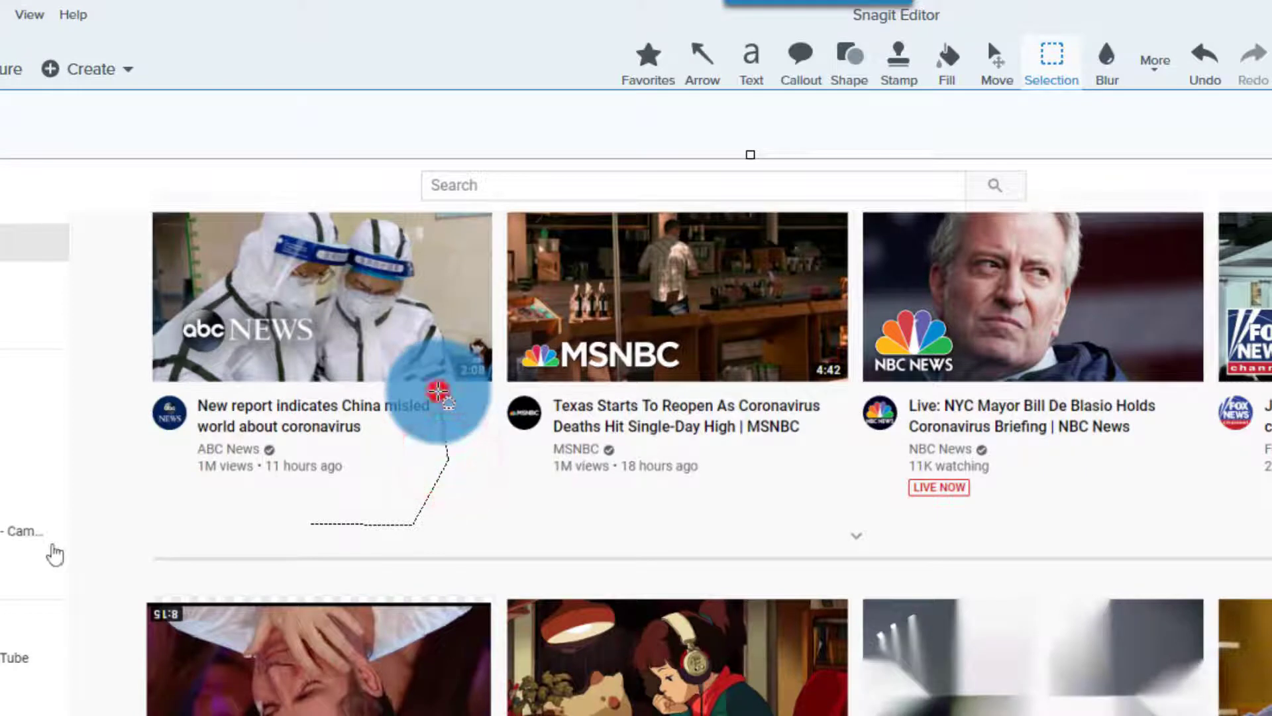
left_click(126, 389)
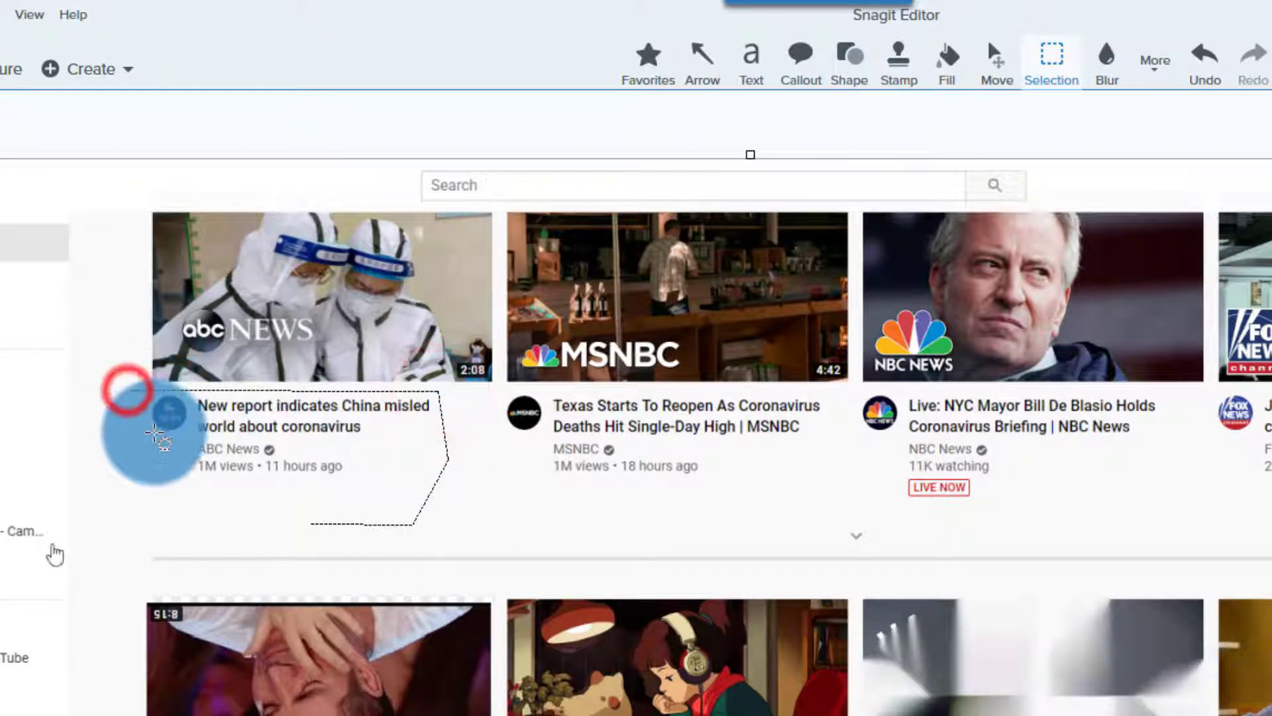
left_click(151, 458)
left_click(167, 509)
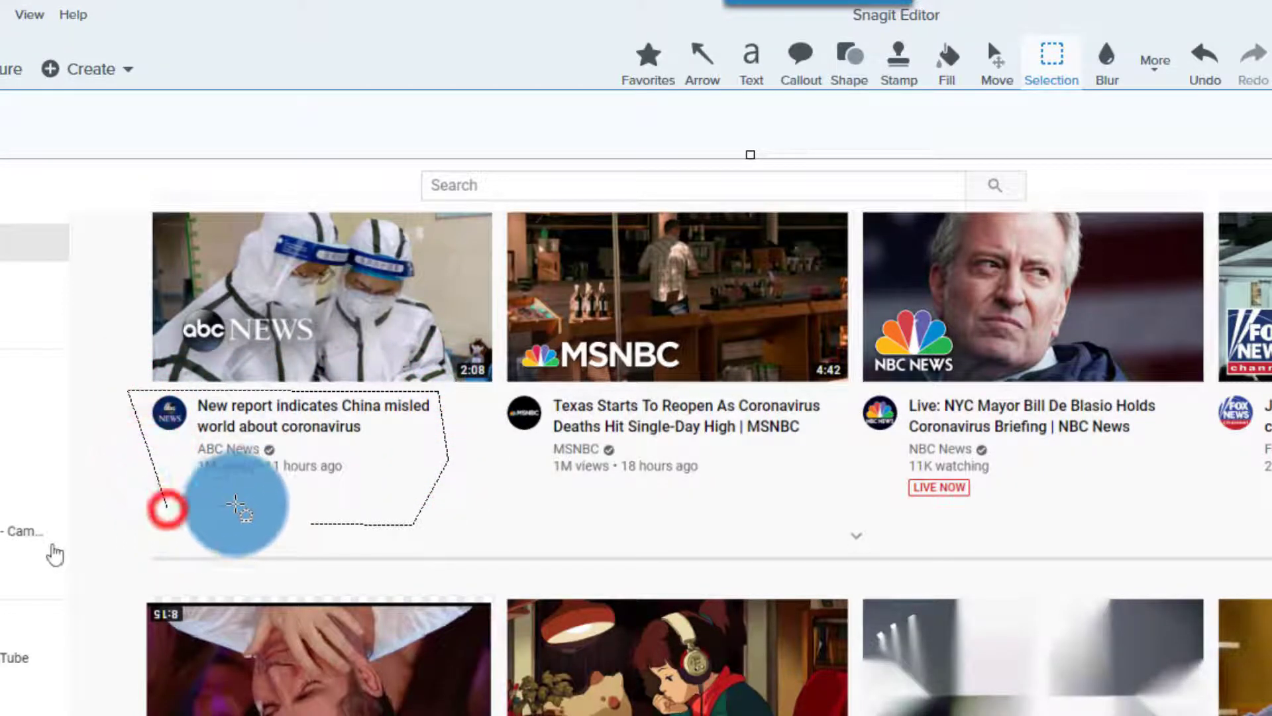
left_click(253, 496)
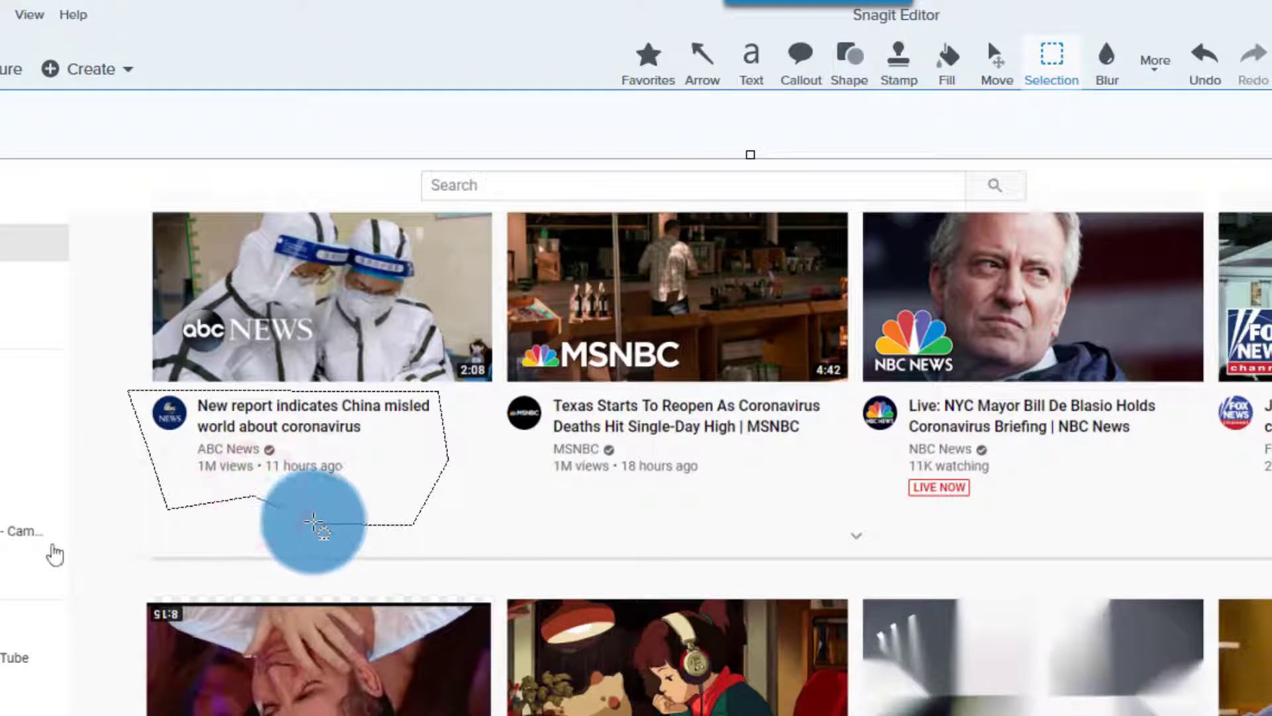
left_click(309, 522)
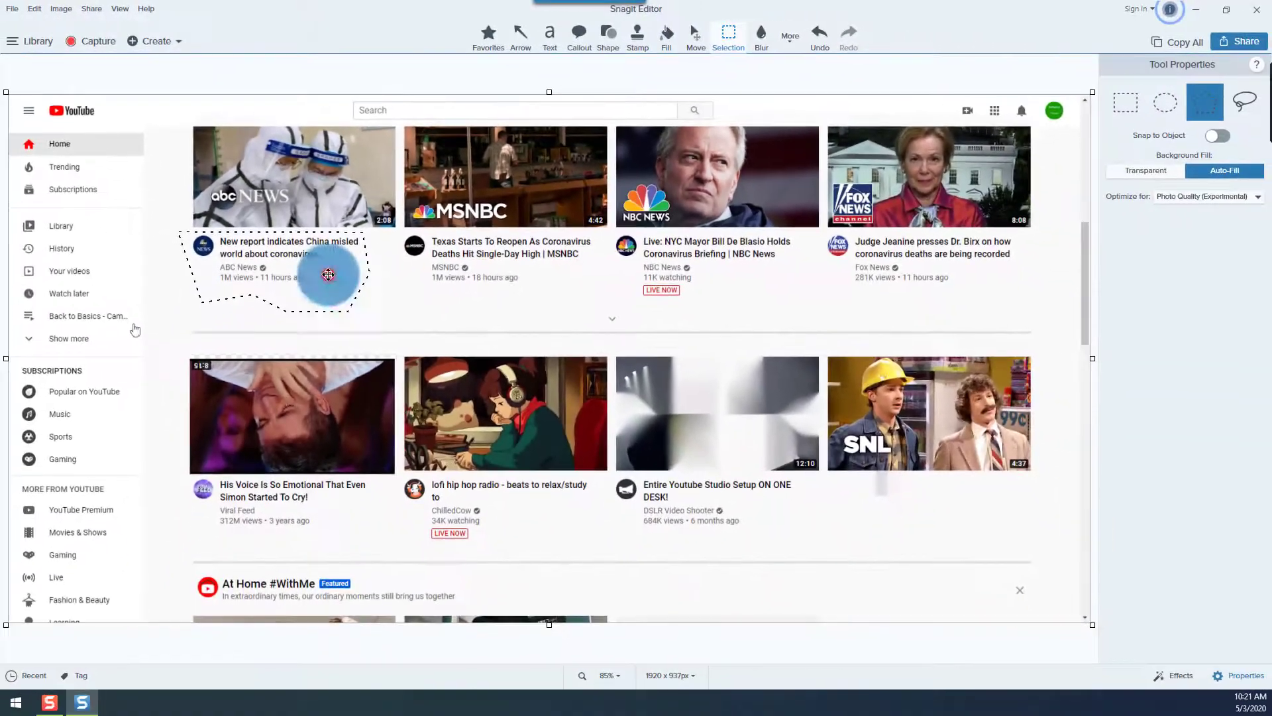
mouse_move(357, 371)
left_mouse_down()
mouse_move(865, 627)
mouse_move(1239, 702)
left_mouse_up()
left_click_drag(989, 525, 980, 513)
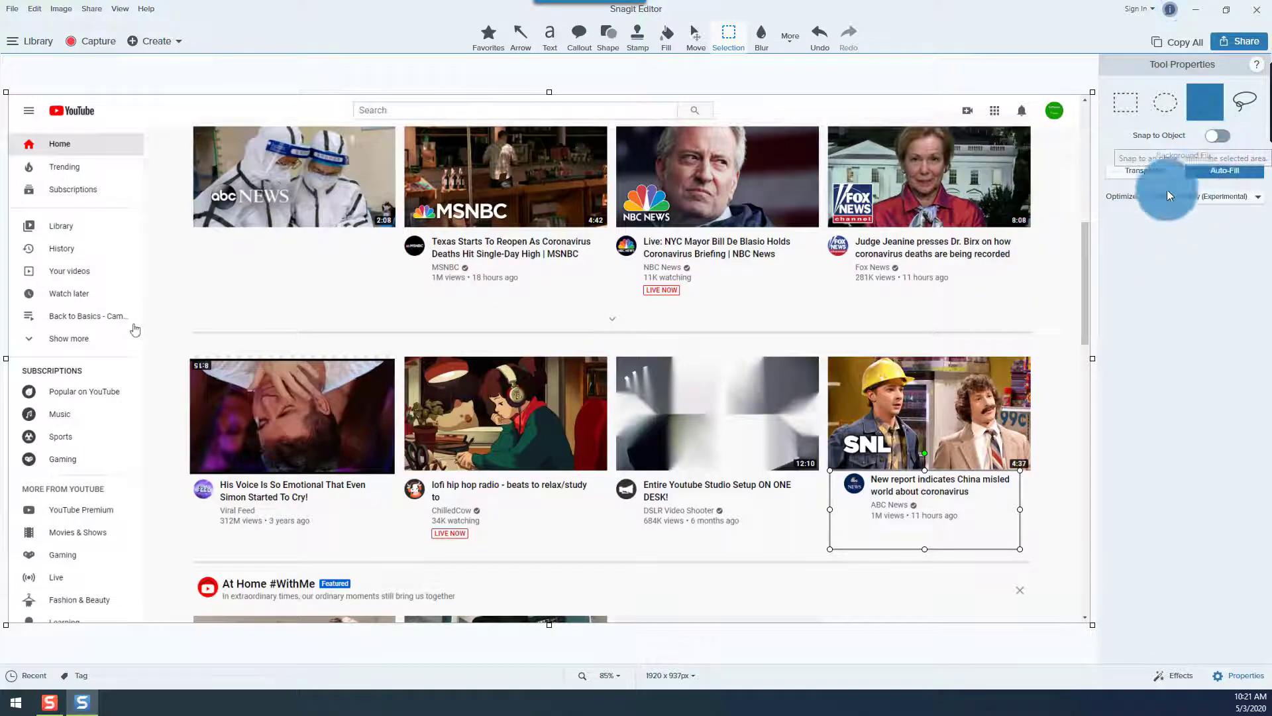
Turn on Snap to Object and outline the Fox News thumbnail with a polygon selection.
left_click(1210, 135)
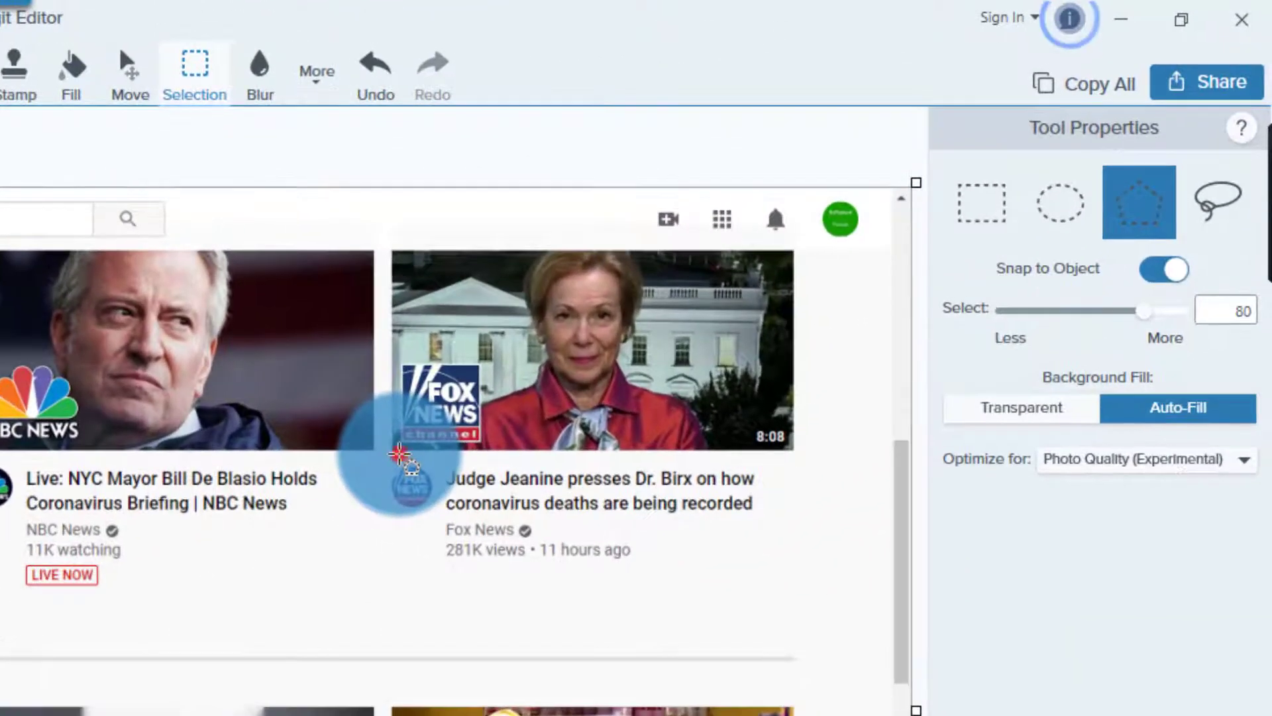
left_click(840, 227)
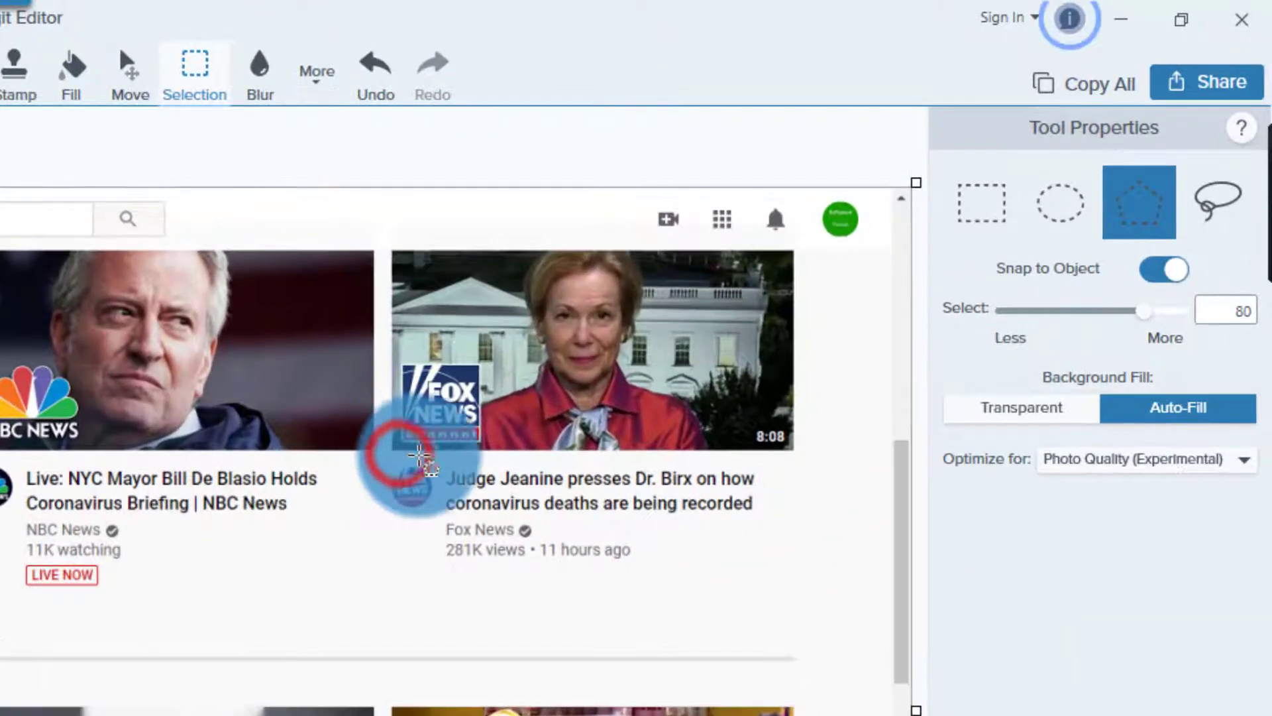
left_click(805, 455)
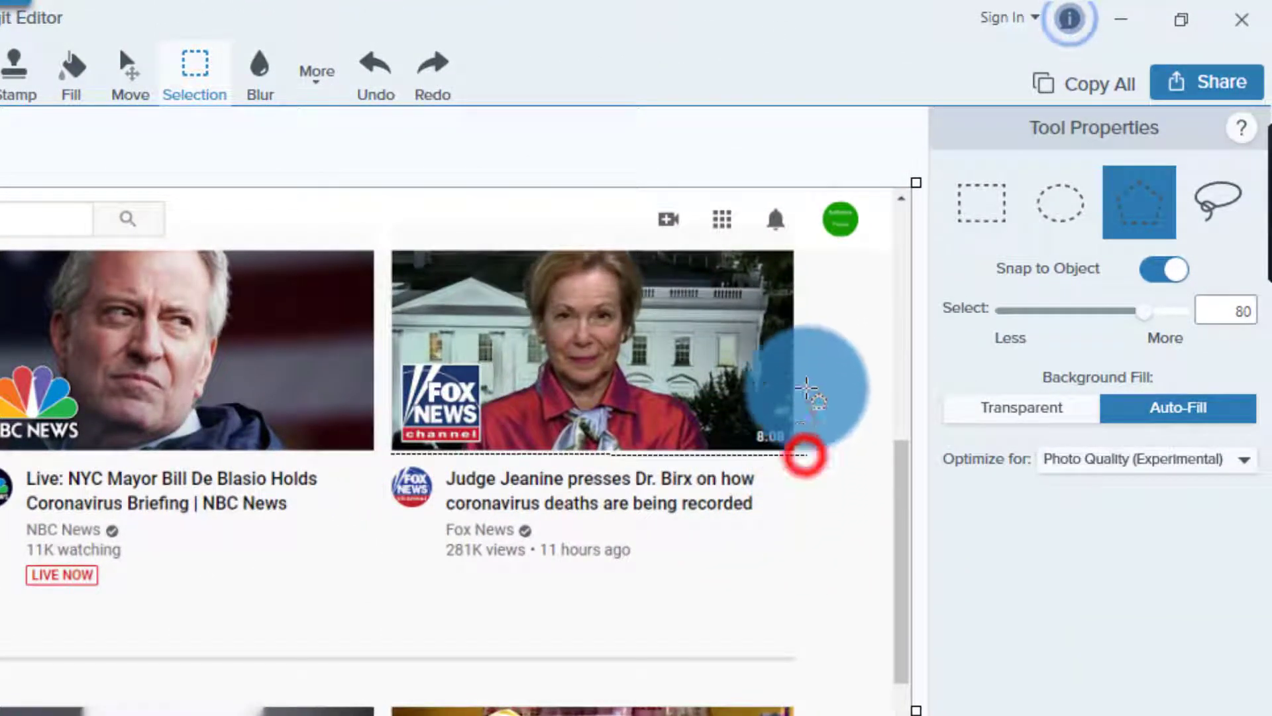
left_click(803, 240)
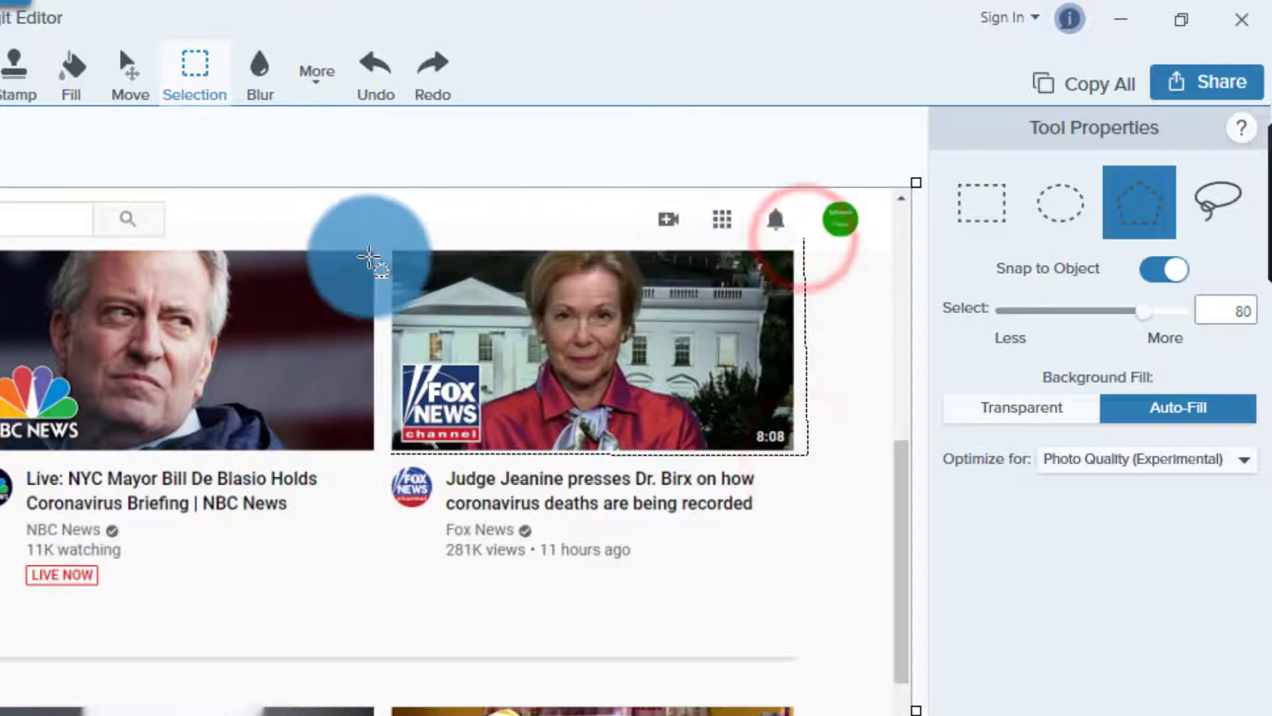
left_click(383, 236)
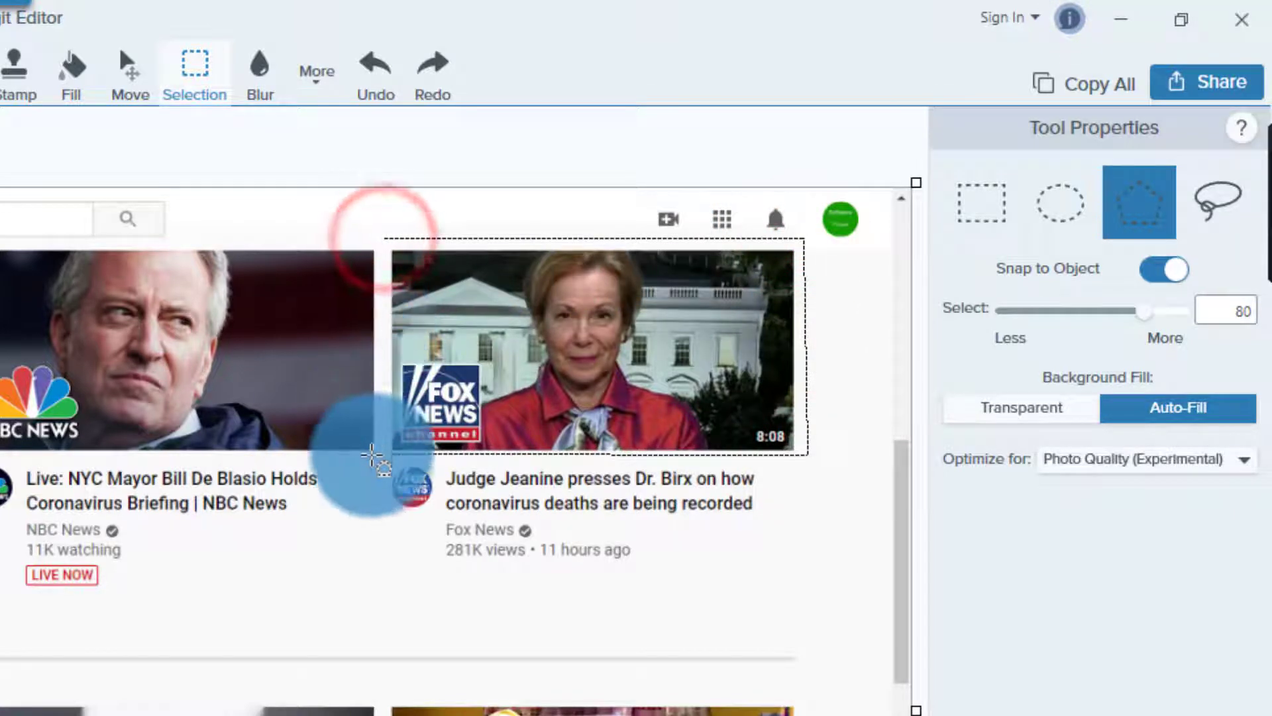
left_click(390, 454)
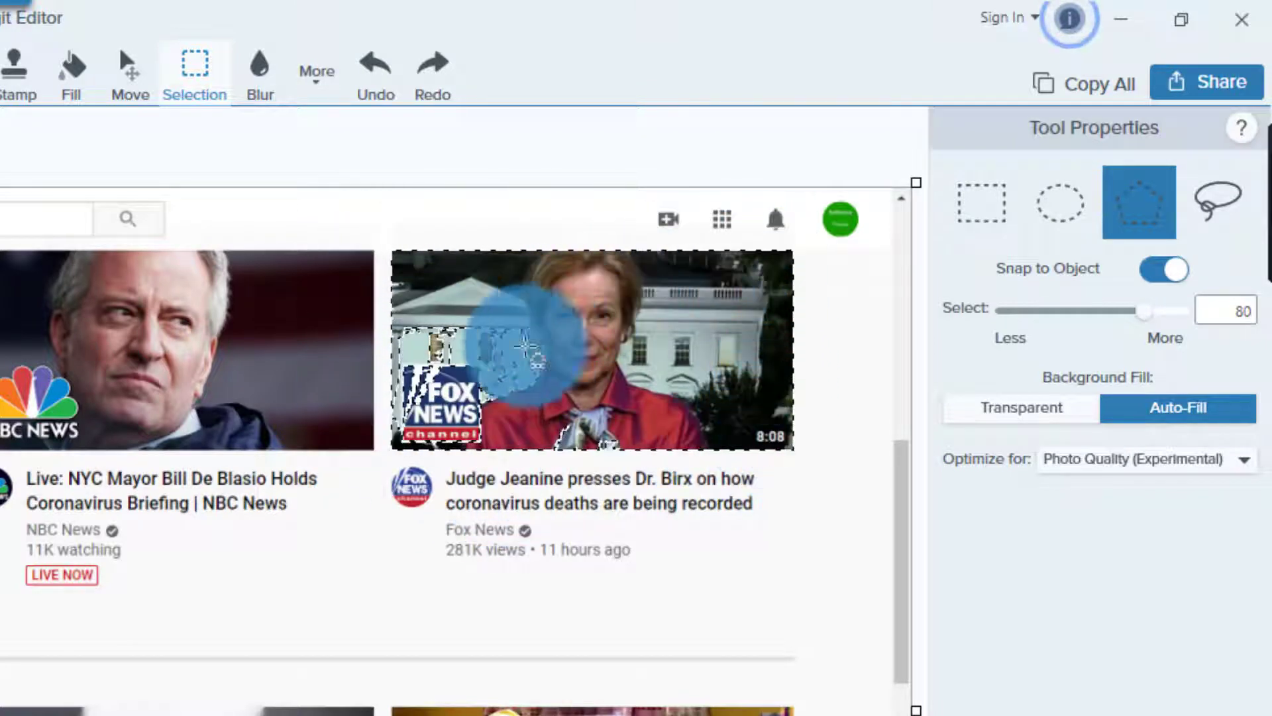
Raise the Snap to Object selection amount to 100 for the Fox News thumbnail, and fine-tune it to 97.
left_click_drag(404, 396, 431, 335)
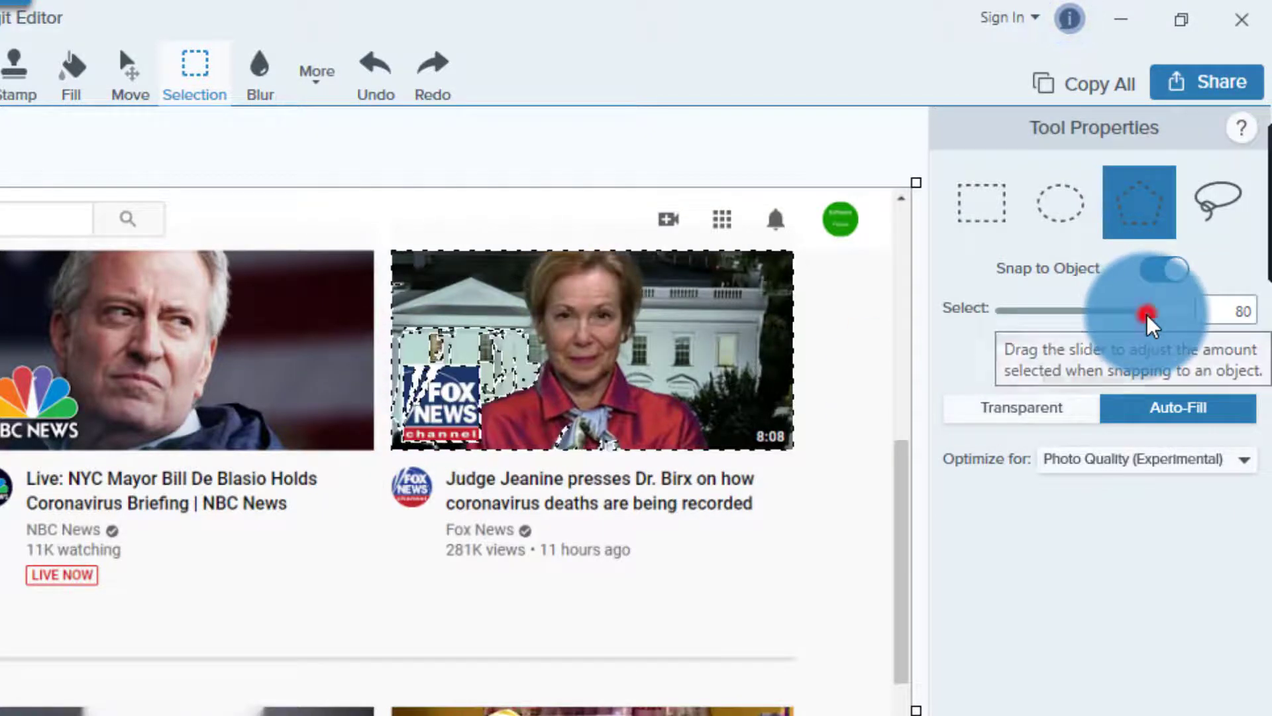
left_click_drag(1150, 321, 1254, 315)
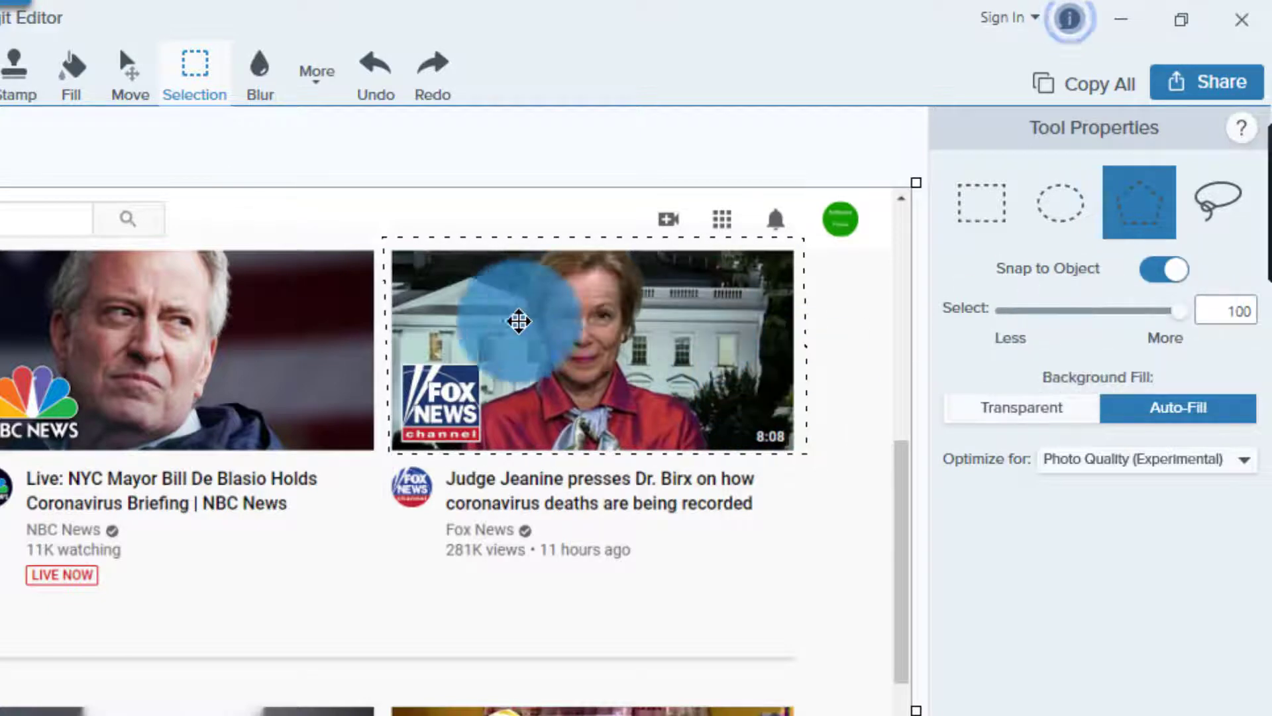
left_click_drag(1182, 310, 1176, 306)
left_click(568, 338)
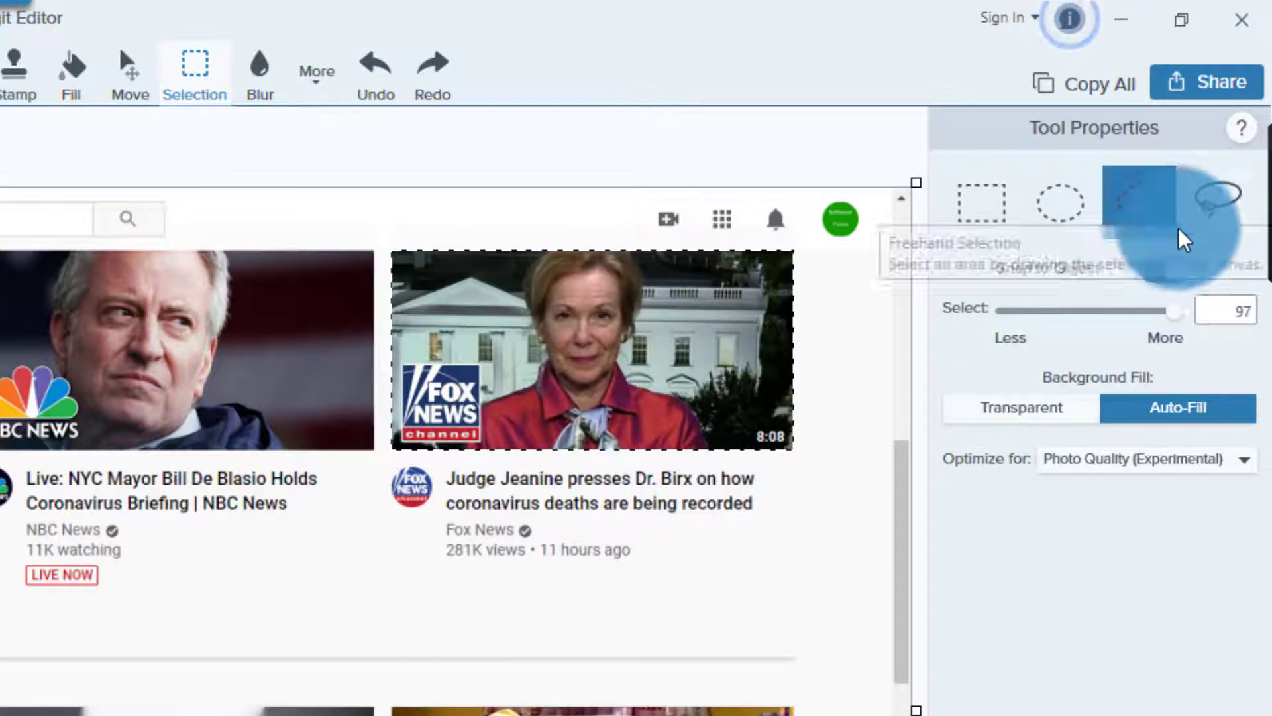
Outline the NBC News thumbnail with a freehand selection using Snap to Object.
left_click(1216, 222)
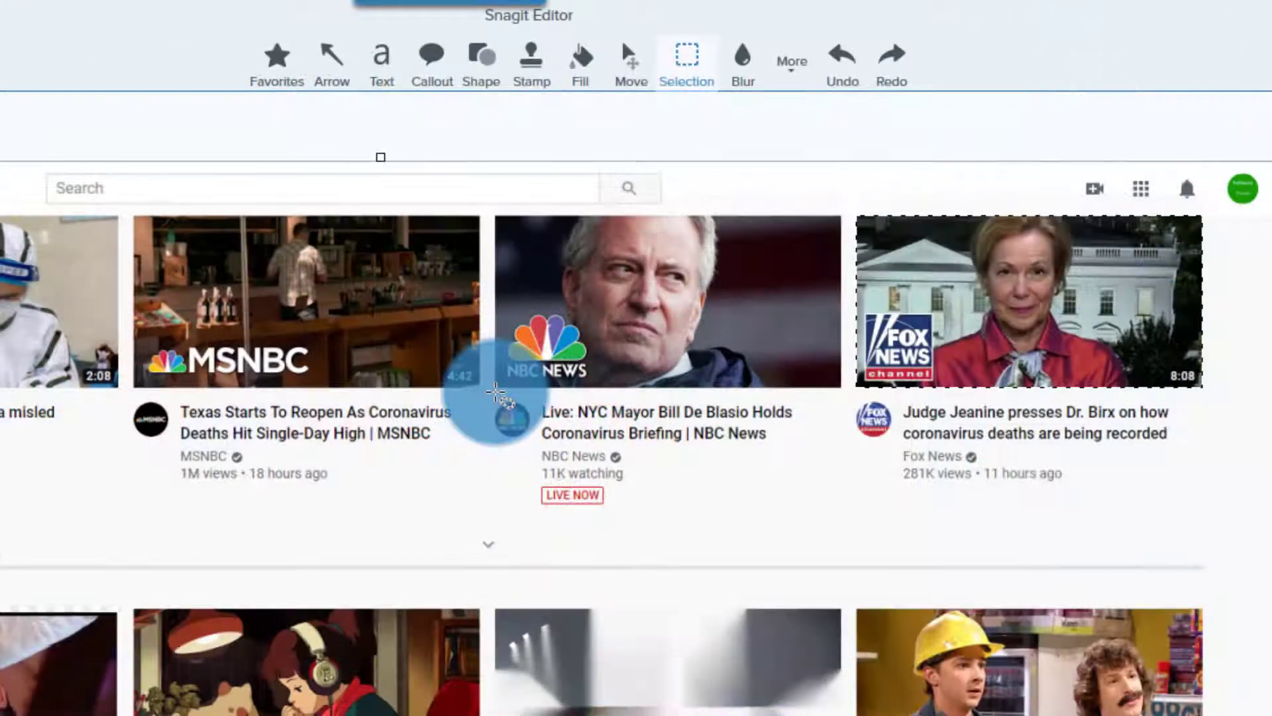
mouse_move(496, 391)
left_mouse_down()
mouse_move(840, 397)
mouse_move(850, 234)
mouse_move(829, 193)
mouse_move(652, 212)
mouse_move(487, 207)
mouse_move(486, 376)
mouse_move(604, 487)
left_mouse_up()
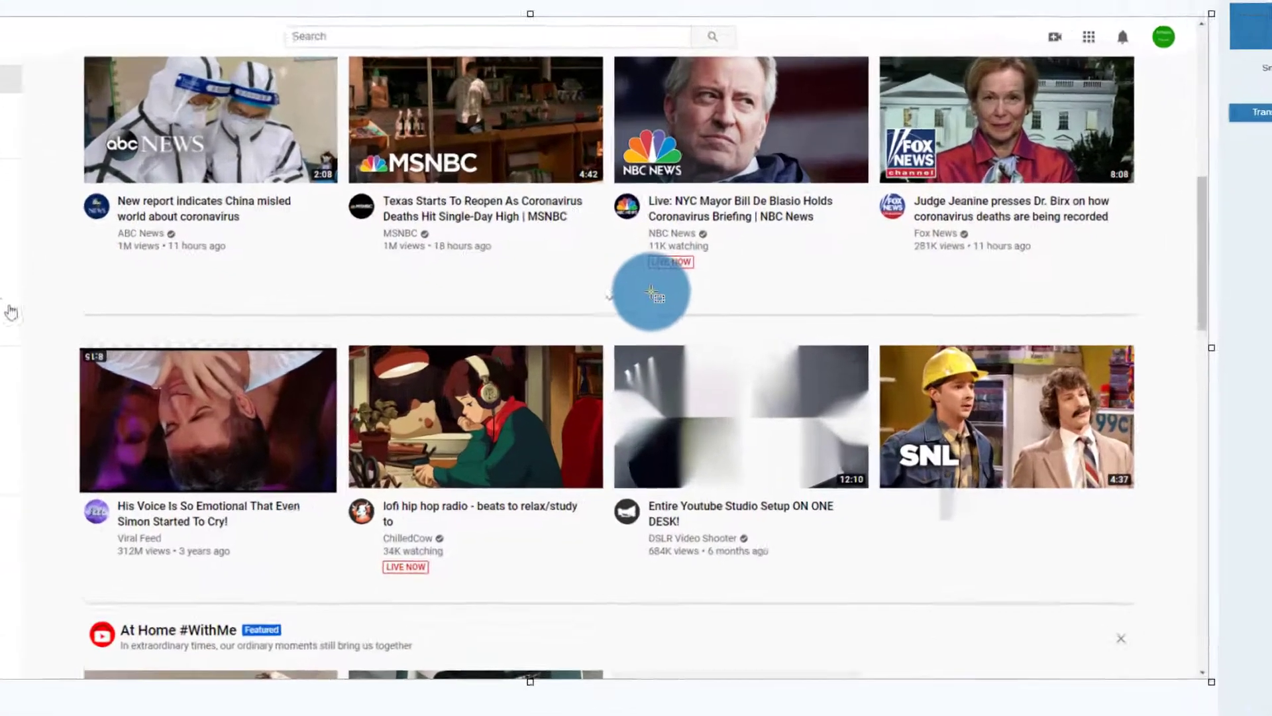
Select the entire canvas with Select All and pick up the background image as an object.
right_click(651, 292)
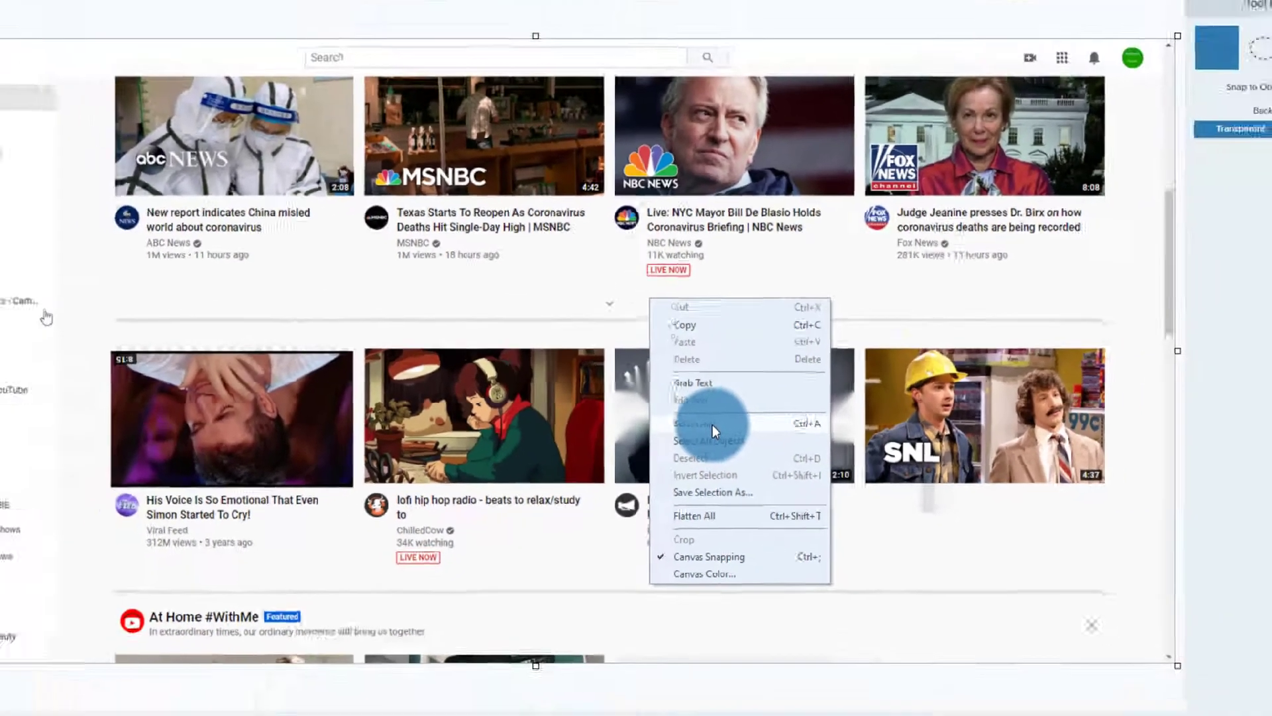
left_click(752, 435)
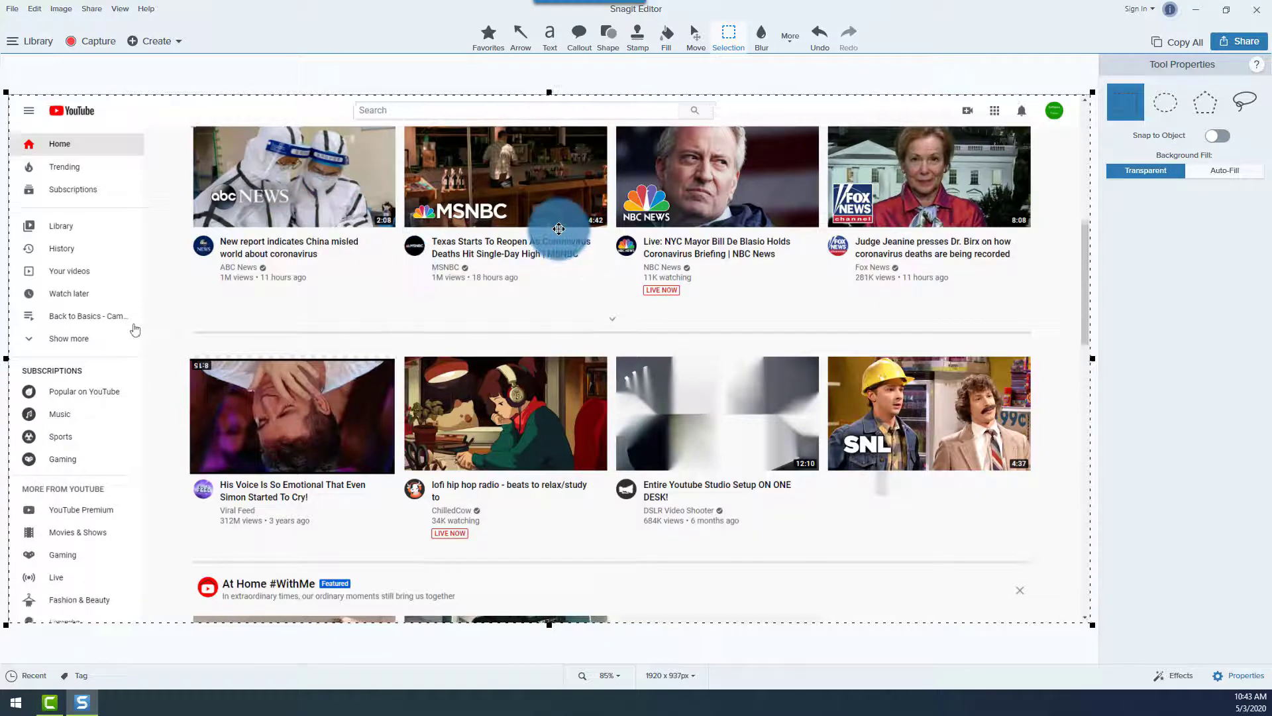
right_click(558, 307)
left_click(812, 286)
left_click(698, 308)
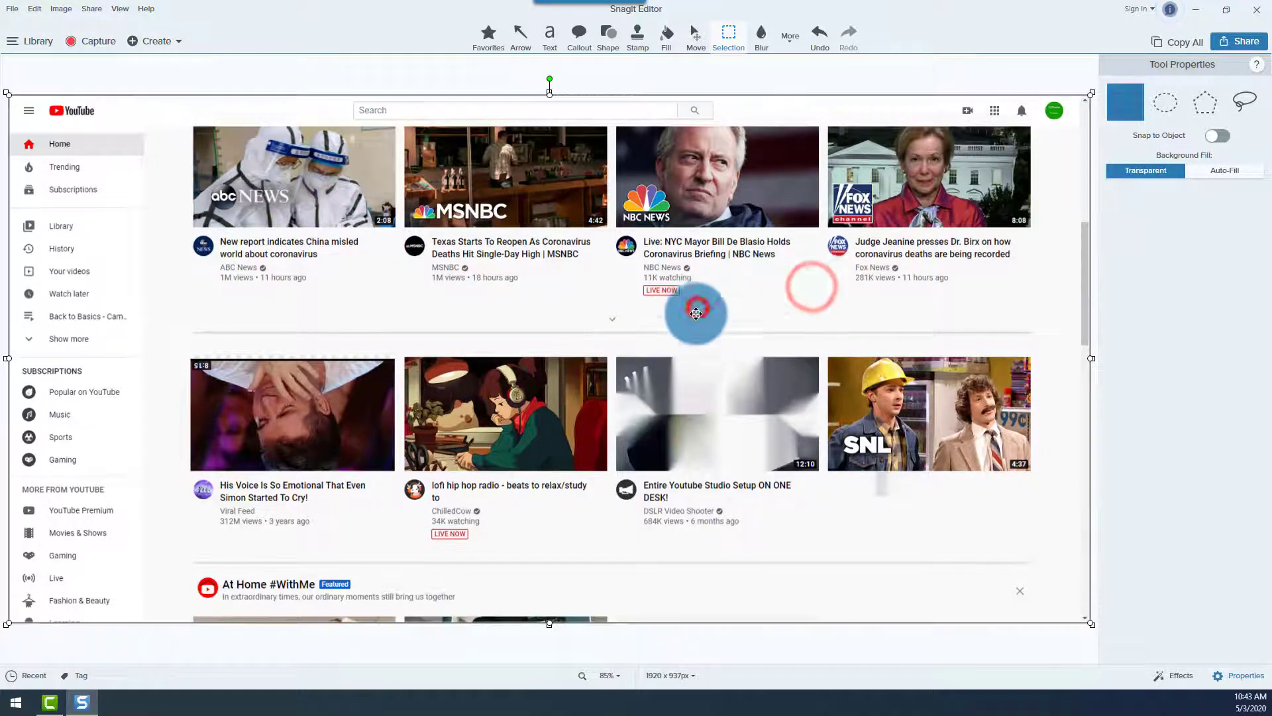
left_click(752, 66)
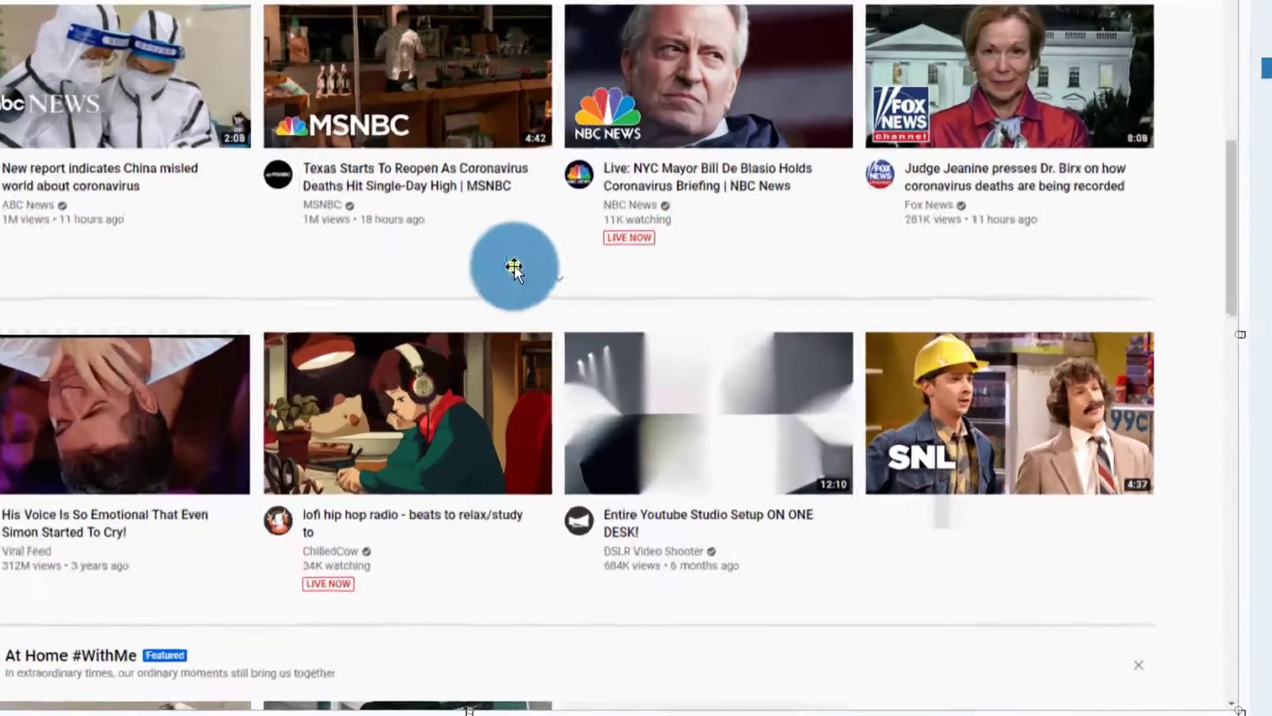
Select all objects on the canvas, including the upside-down thumbnail and the hand cursor, and deselect them all.
right_click(581, 309)
left_click(614, 451)
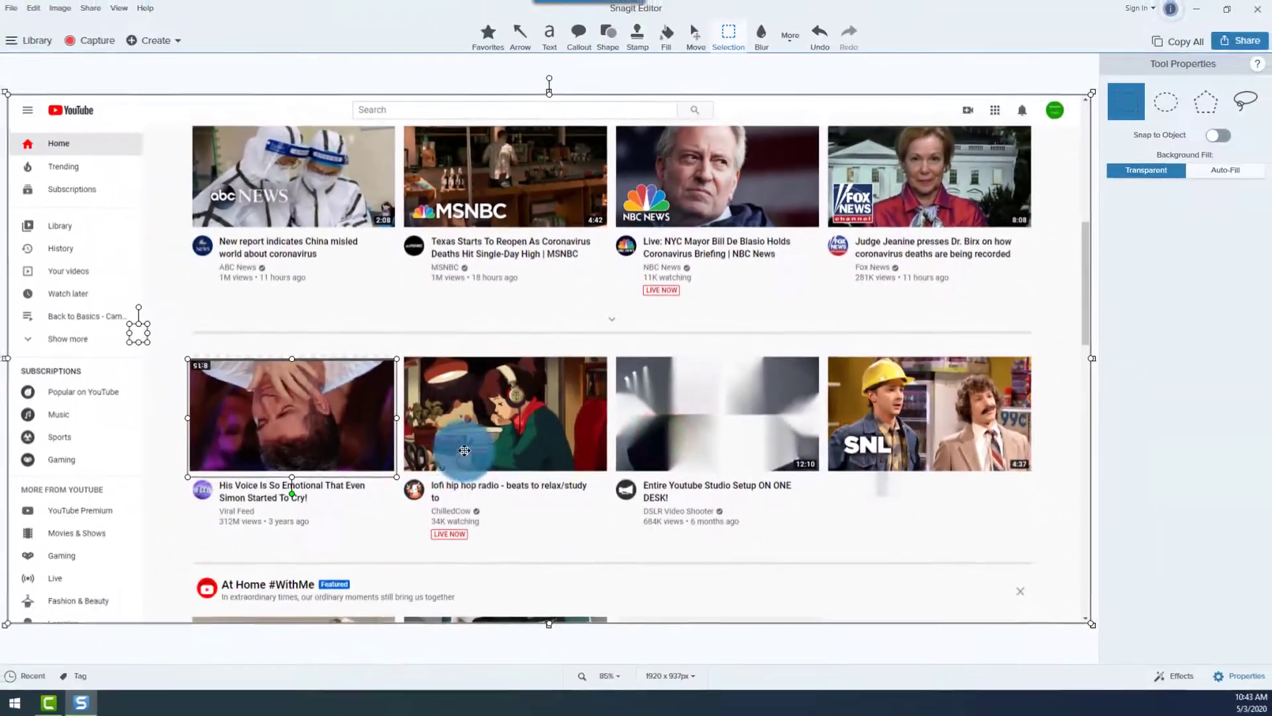
left_click(300, 389)
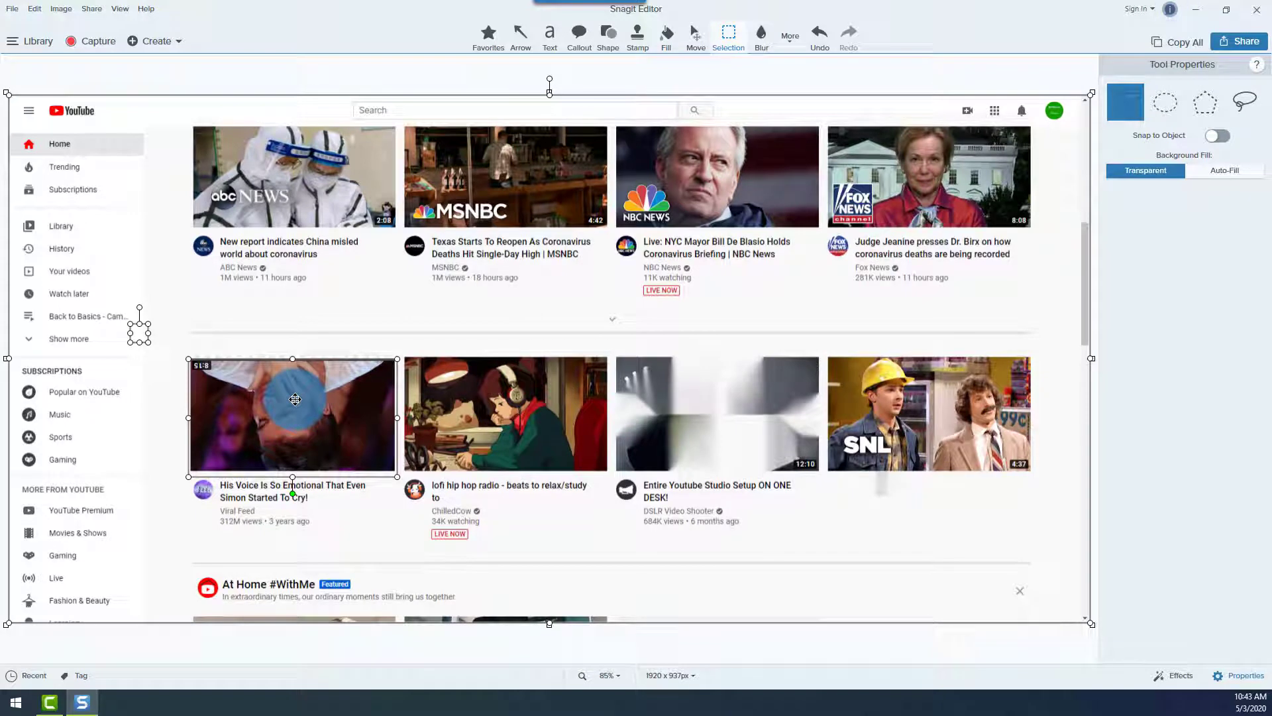
left_click(171, 312)
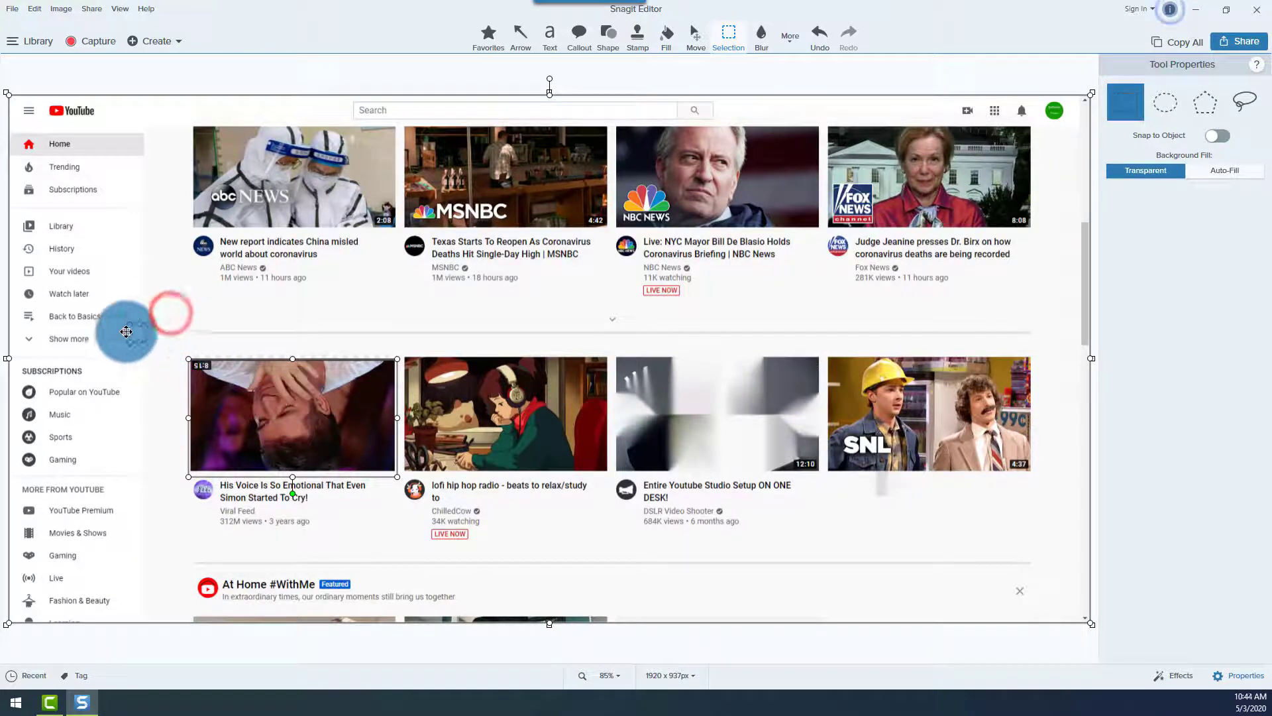
left_click_drag(126, 332, 129, 324)
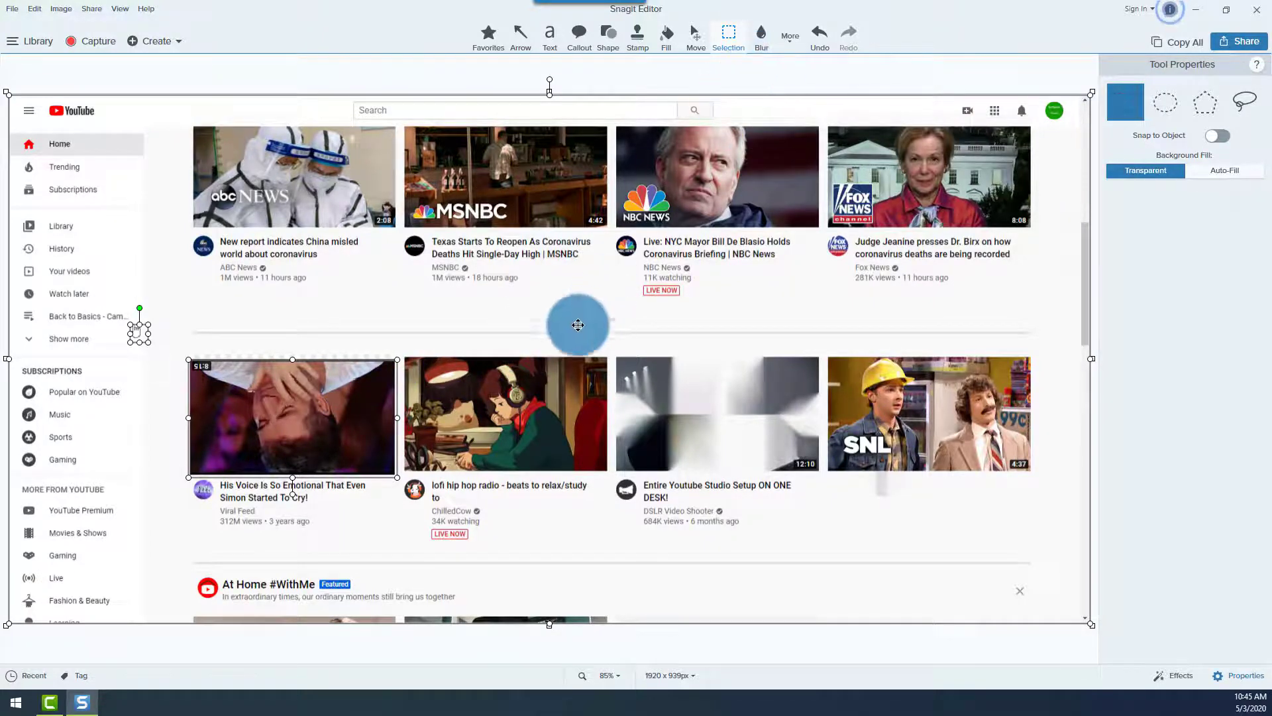
right_click(536, 298)
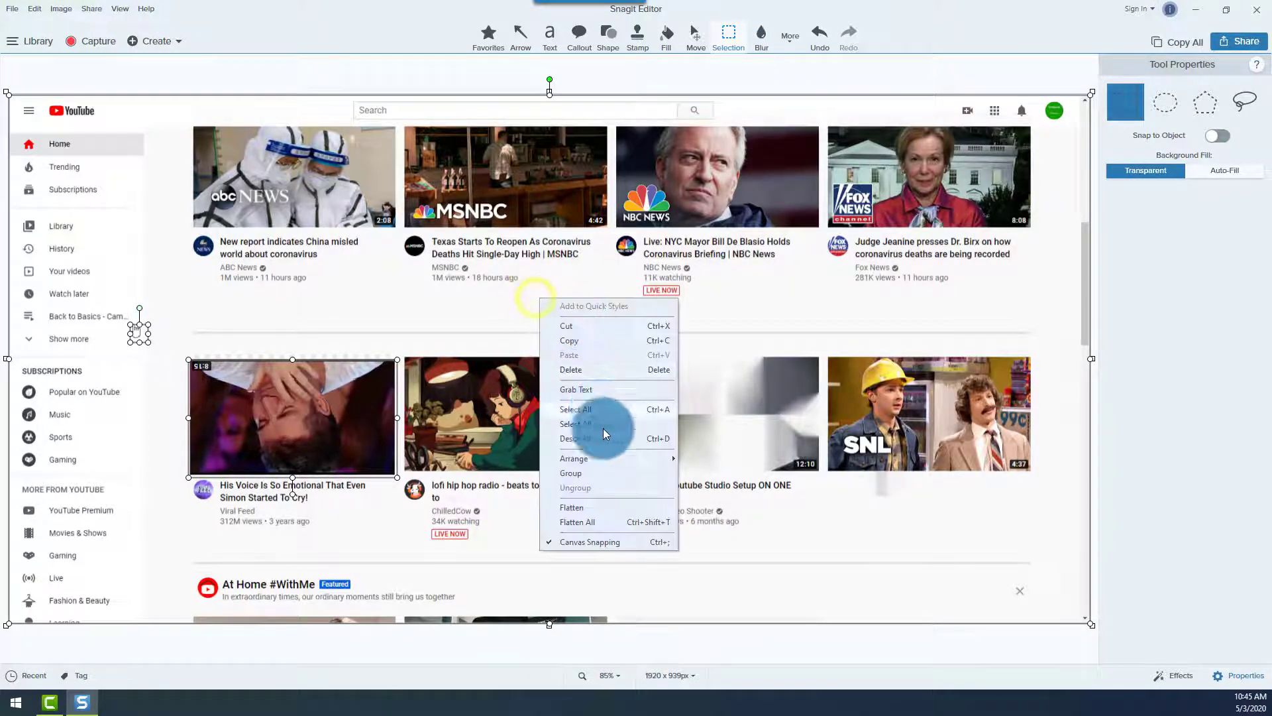
left_click(599, 439)
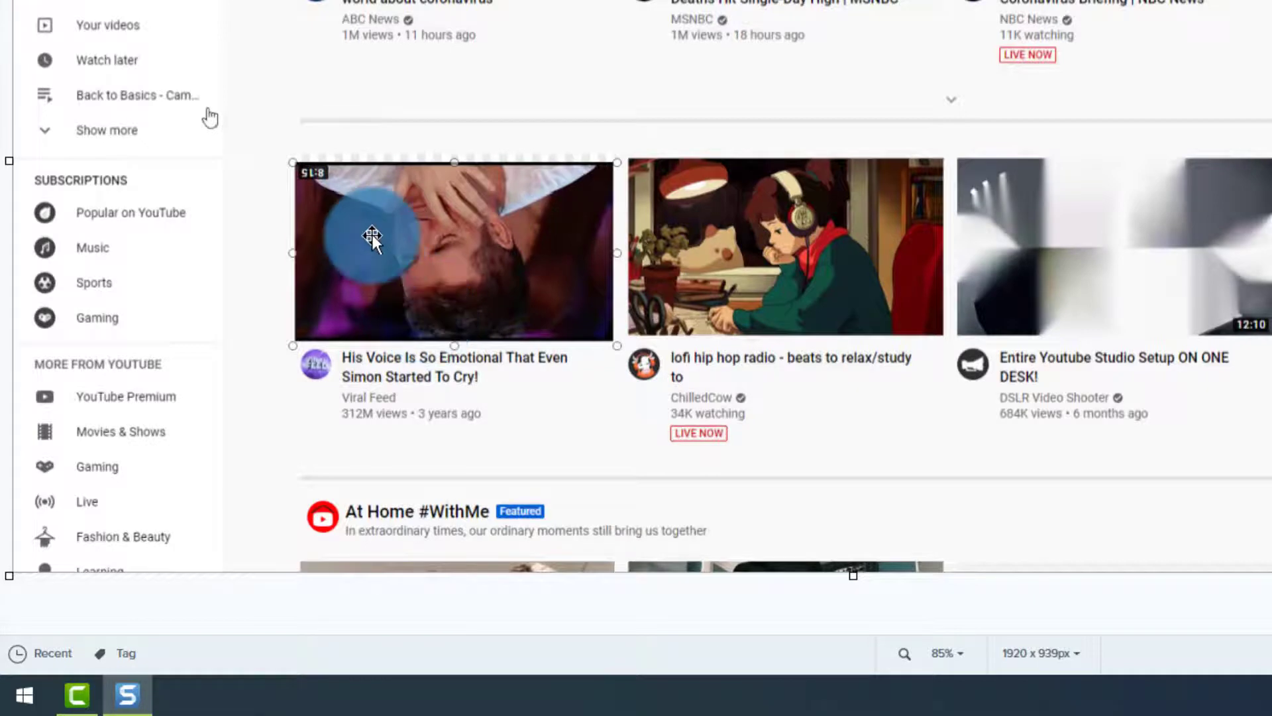
Flip the upside-down Viral Feed thumbnail vertically and horizontally so that it stands upright.
left_click(351, 228)
right_click(351, 223)
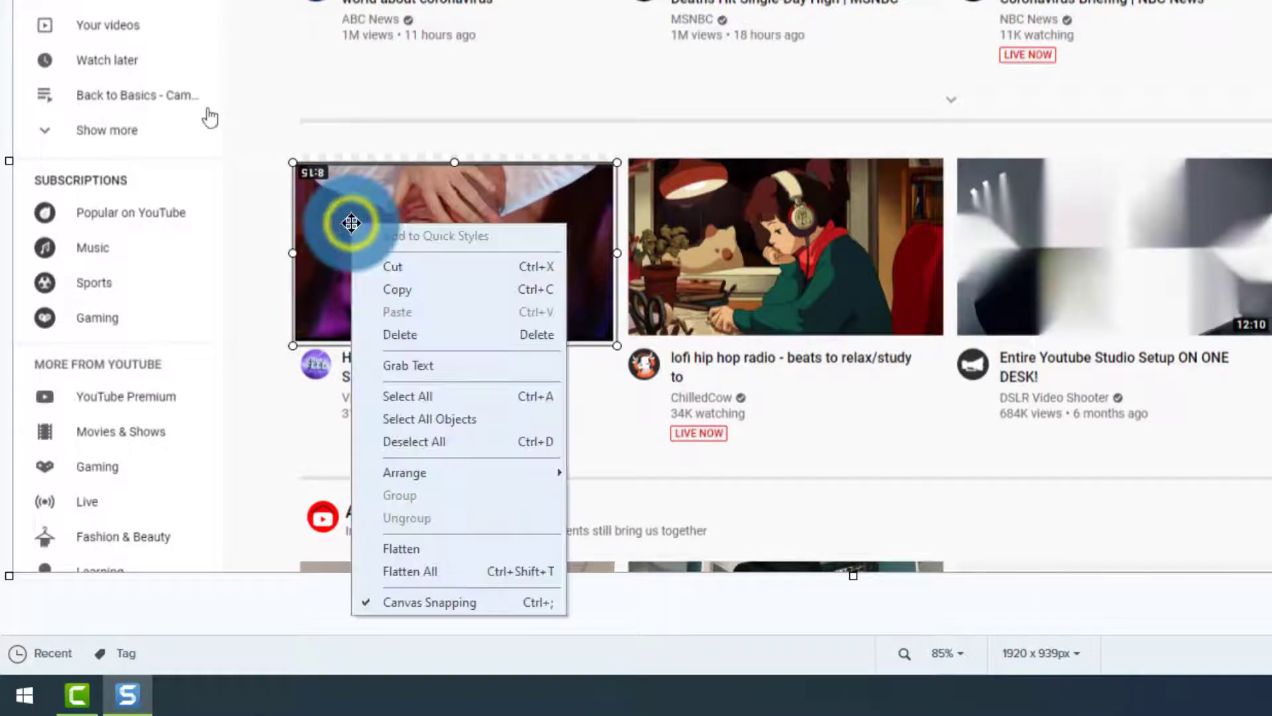
mouse_move(537, 468)
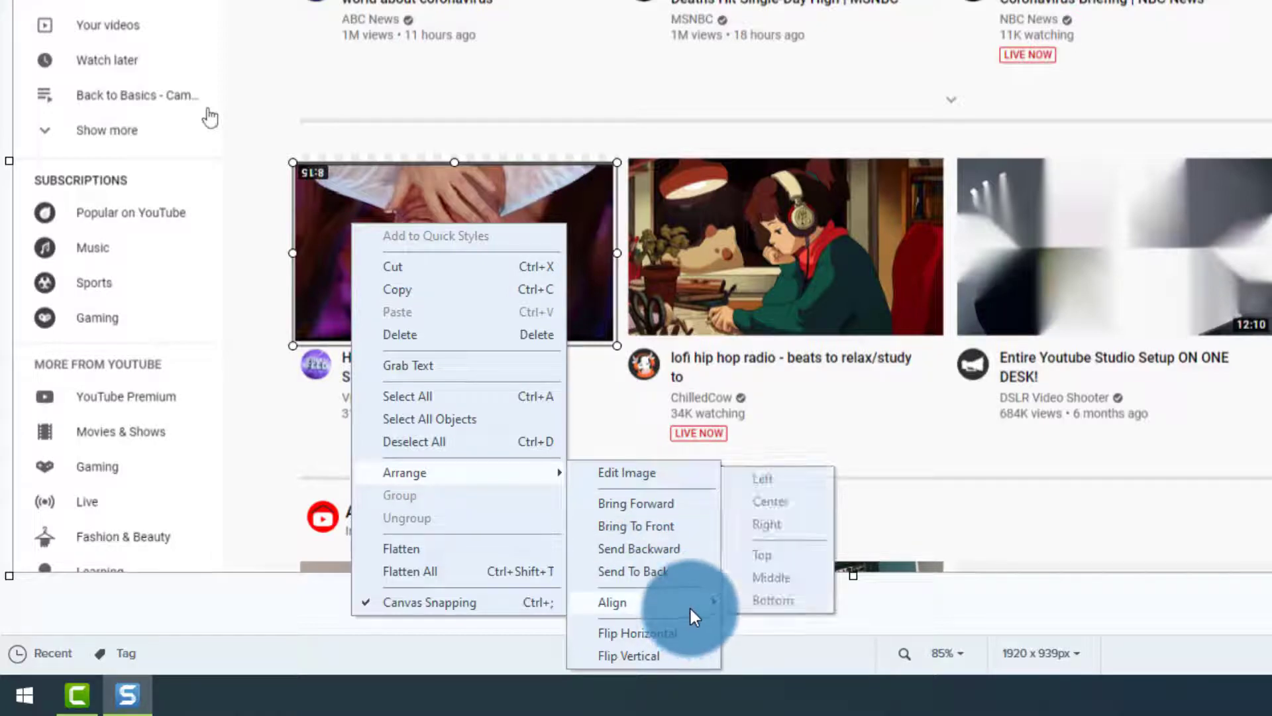
mouse_move(708, 605)
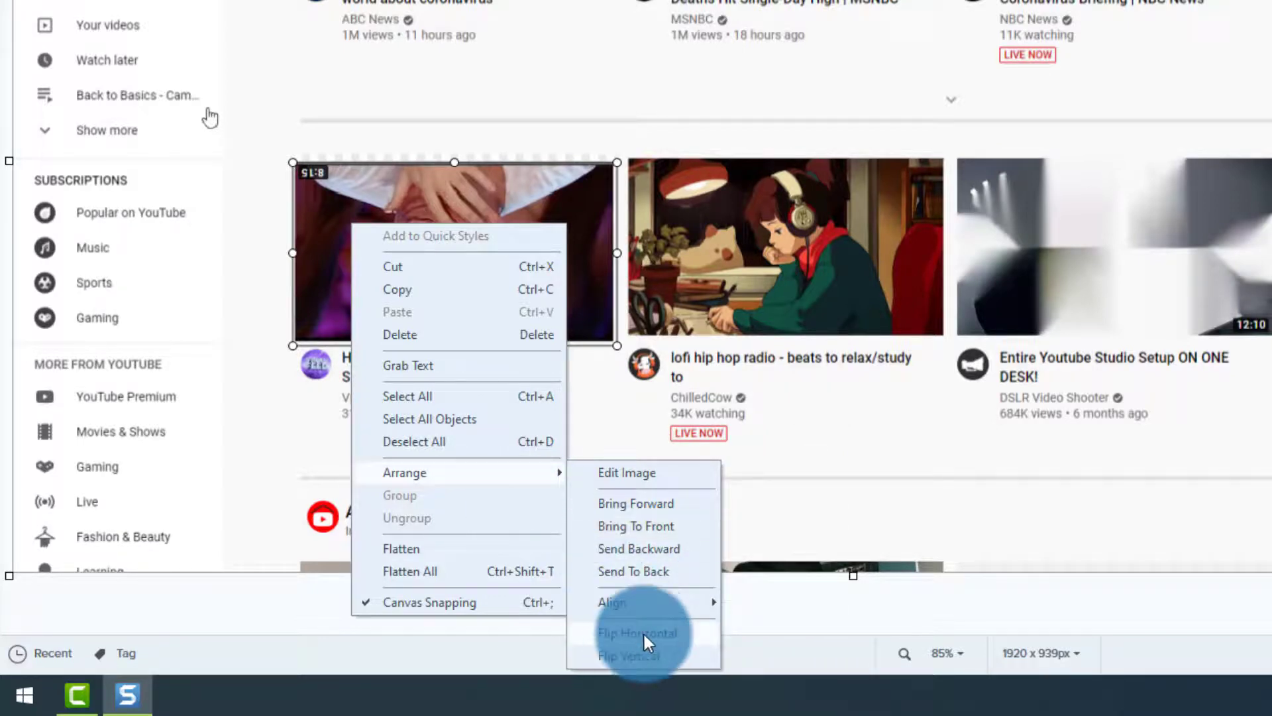
left_click(642, 651)
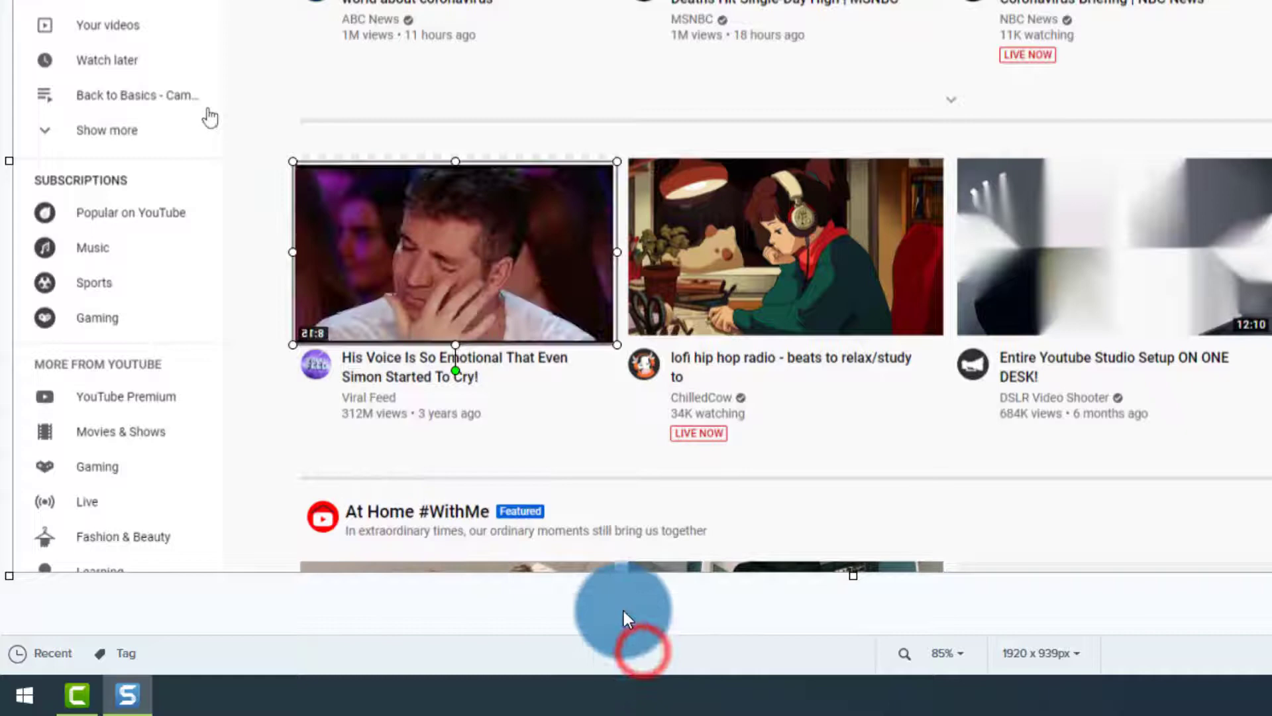
right_click(489, 331)
mouse_move(599, 190)
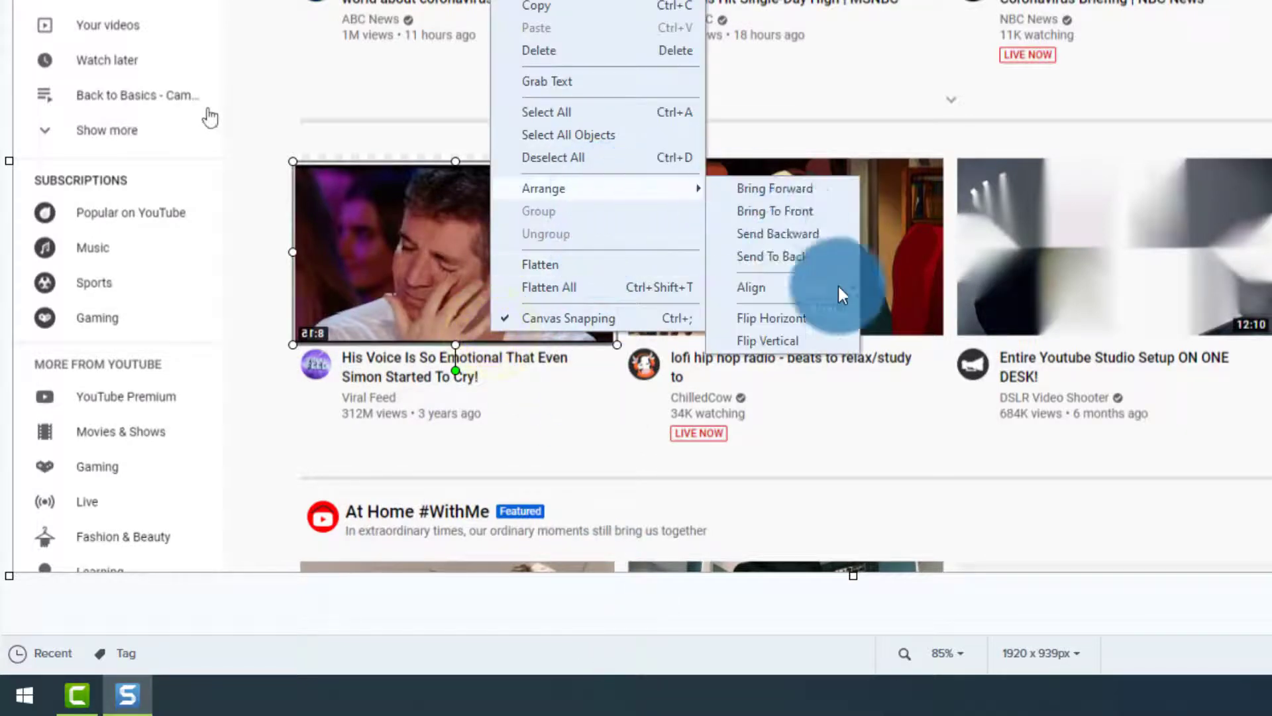
left_click(808, 311)
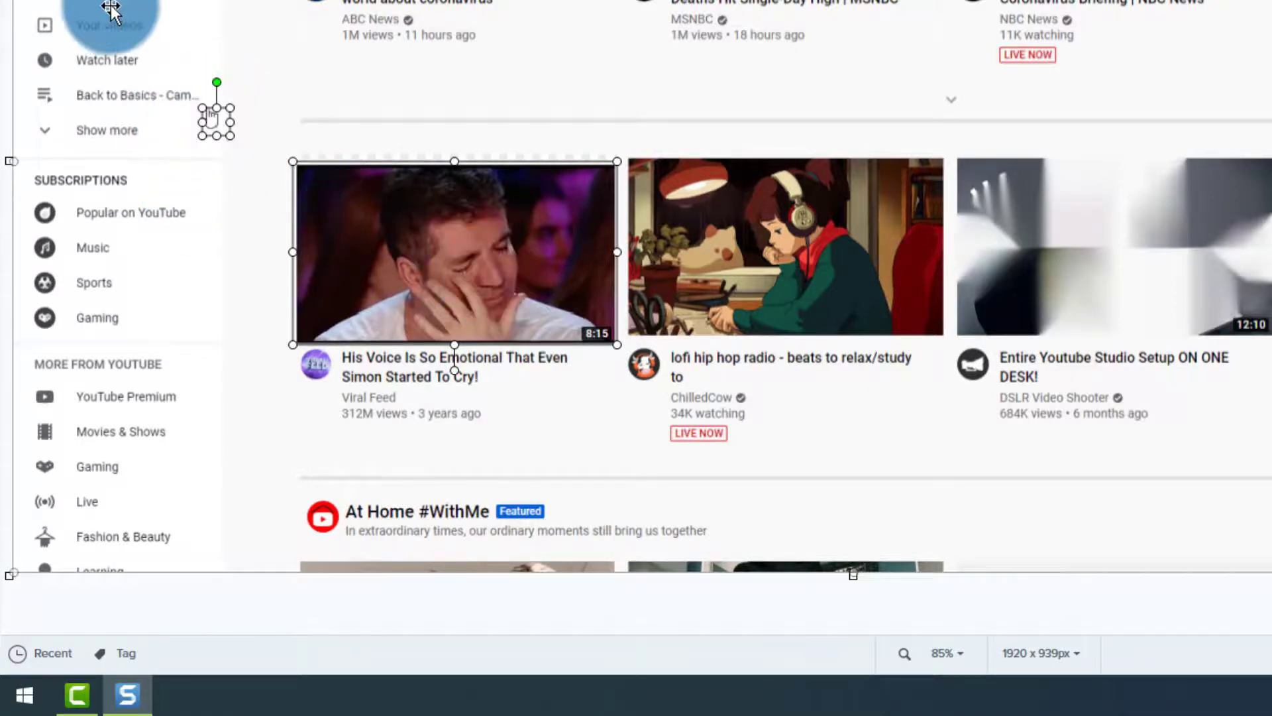
Group the selected Viral Feed thumbnail with the hand cursor and move the group slightly.
right_click(473, 304)
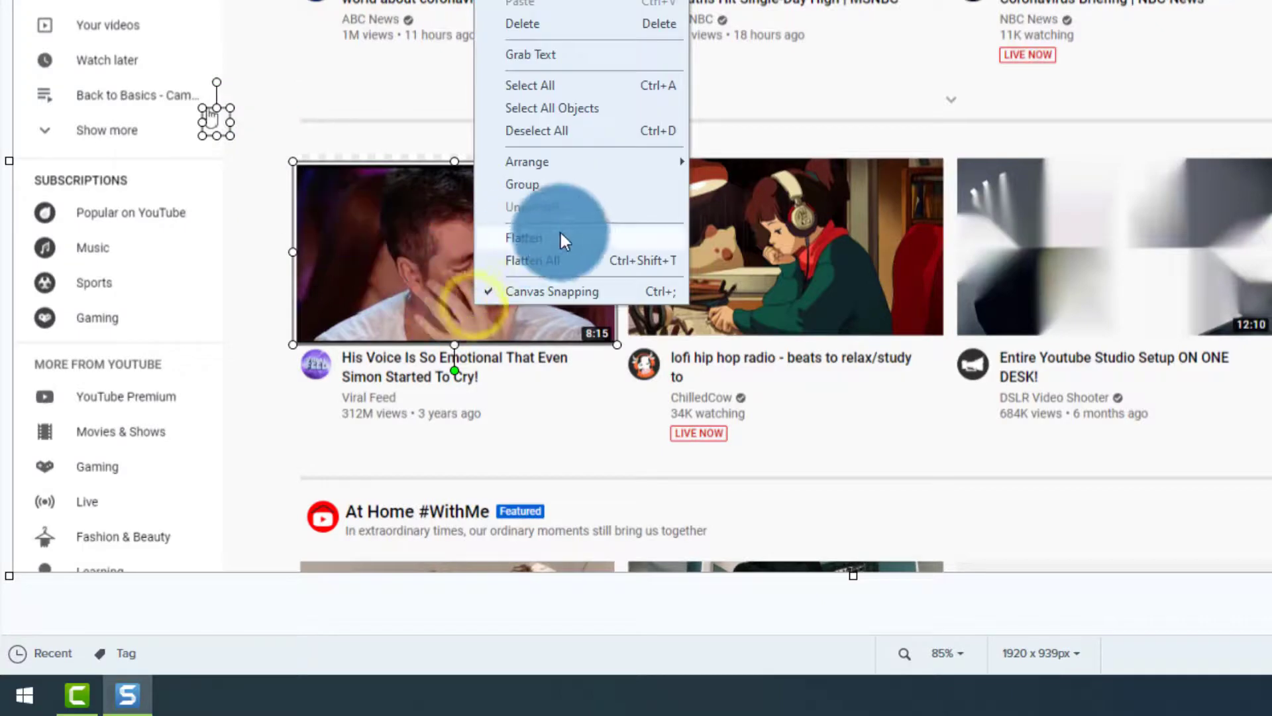
left_click(534, 185)
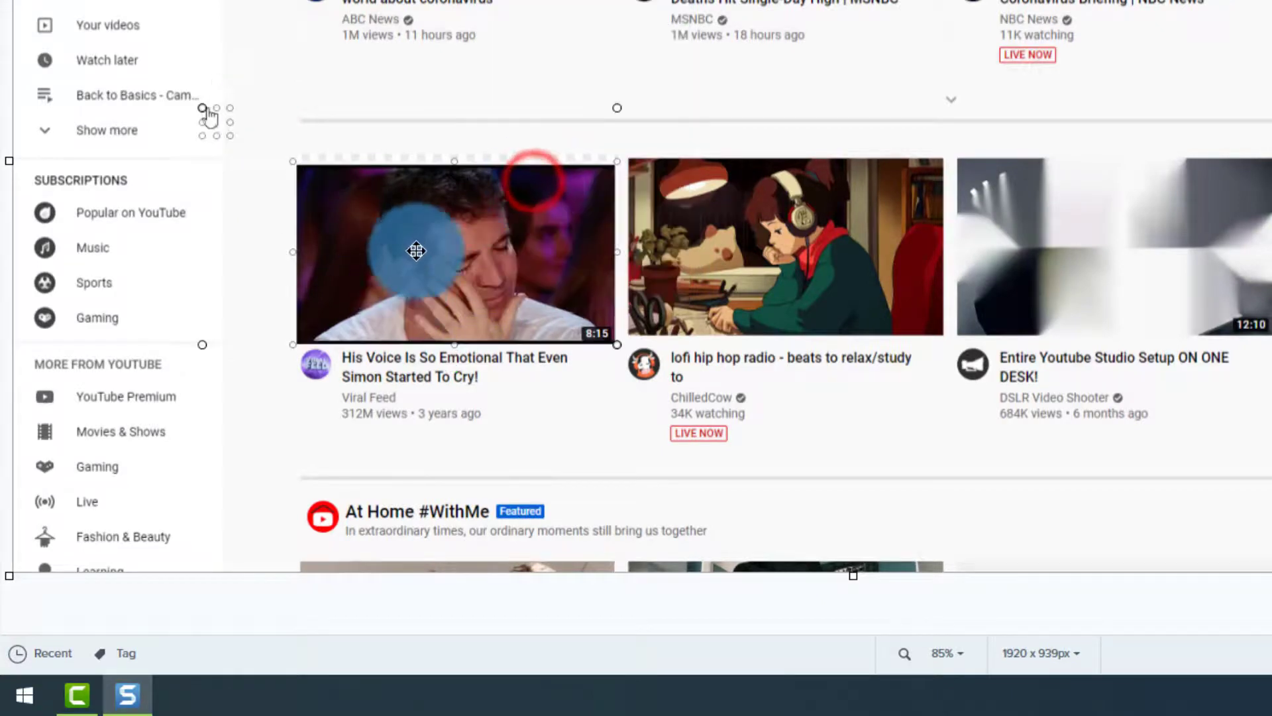
left_click_drag(440, 304, 361, 321)
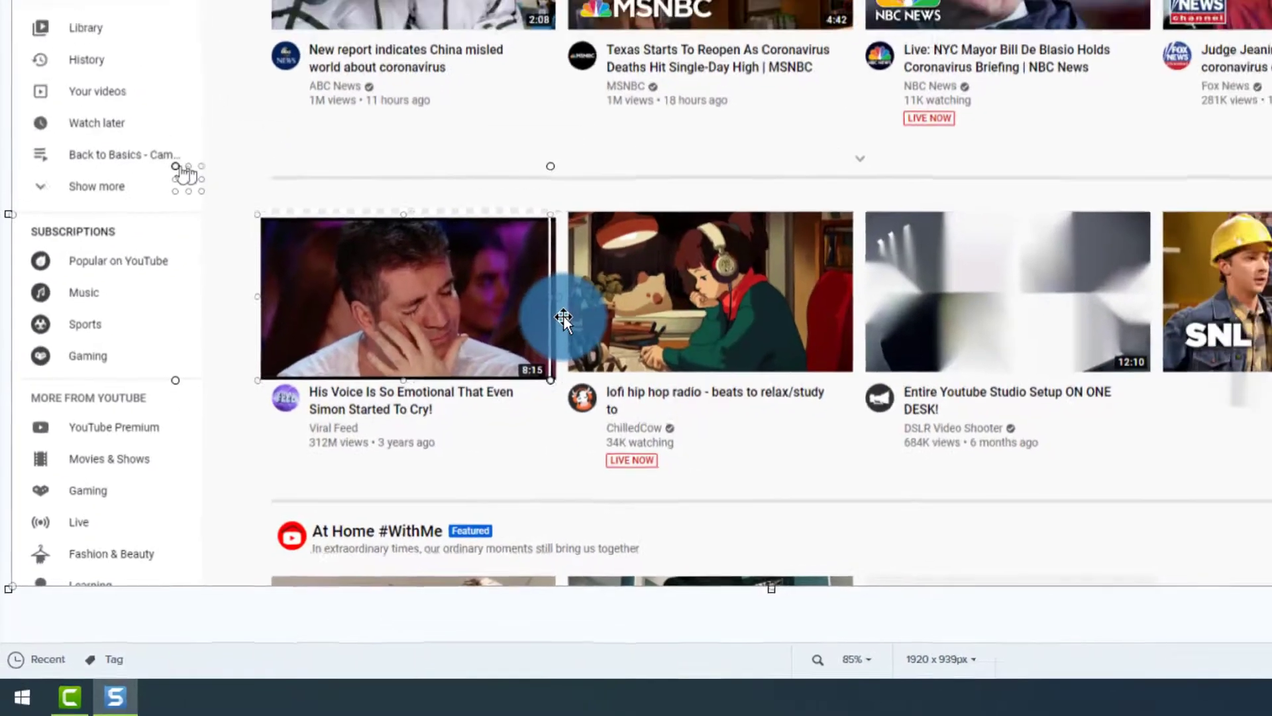
left_click(563, 318)
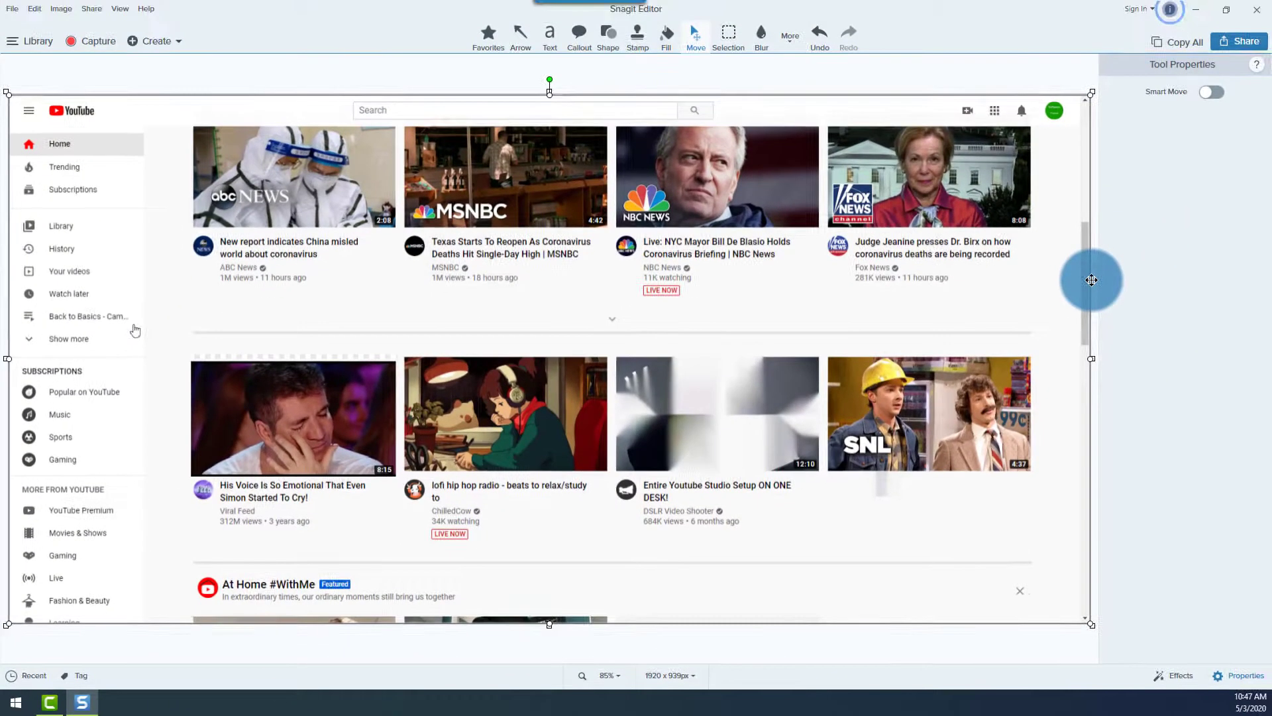
Make an elliptical selection on the MSNBC thumbnail and choose the orange quick style for the Fill tool.
left_click(730, 35)
left_click_drag(453, 148, 567, 216)
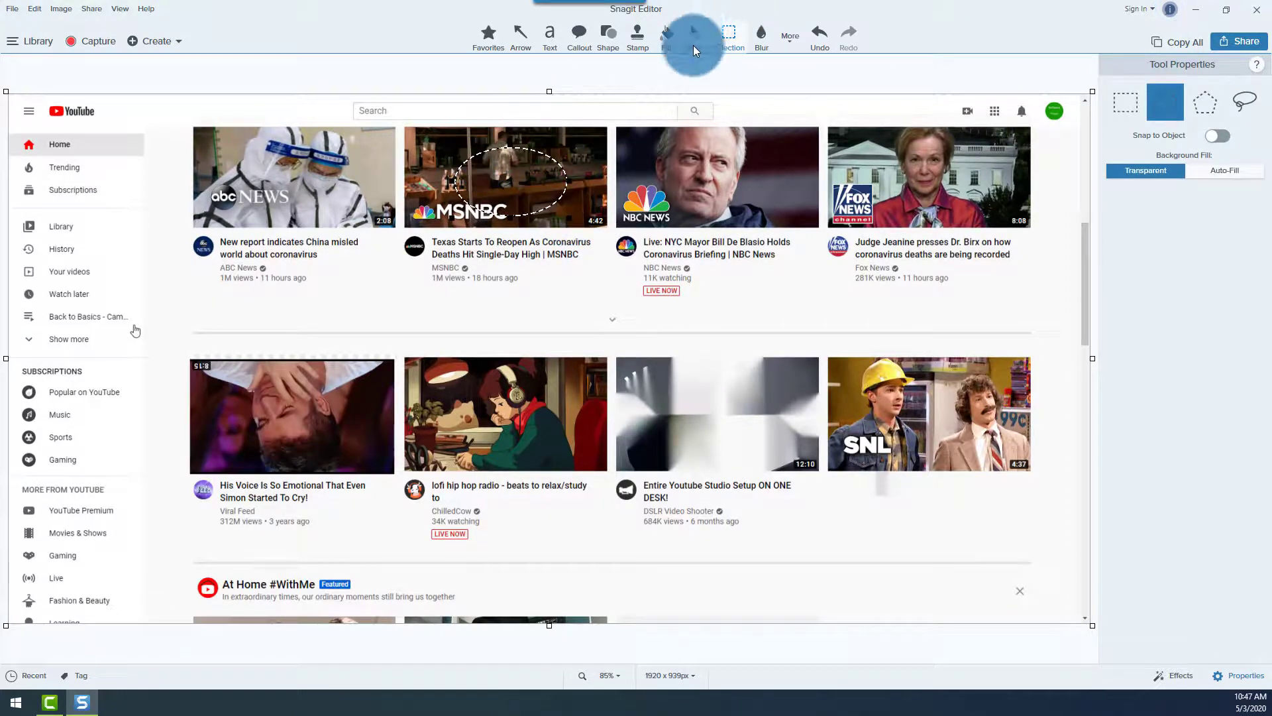
left_click(679, 44)
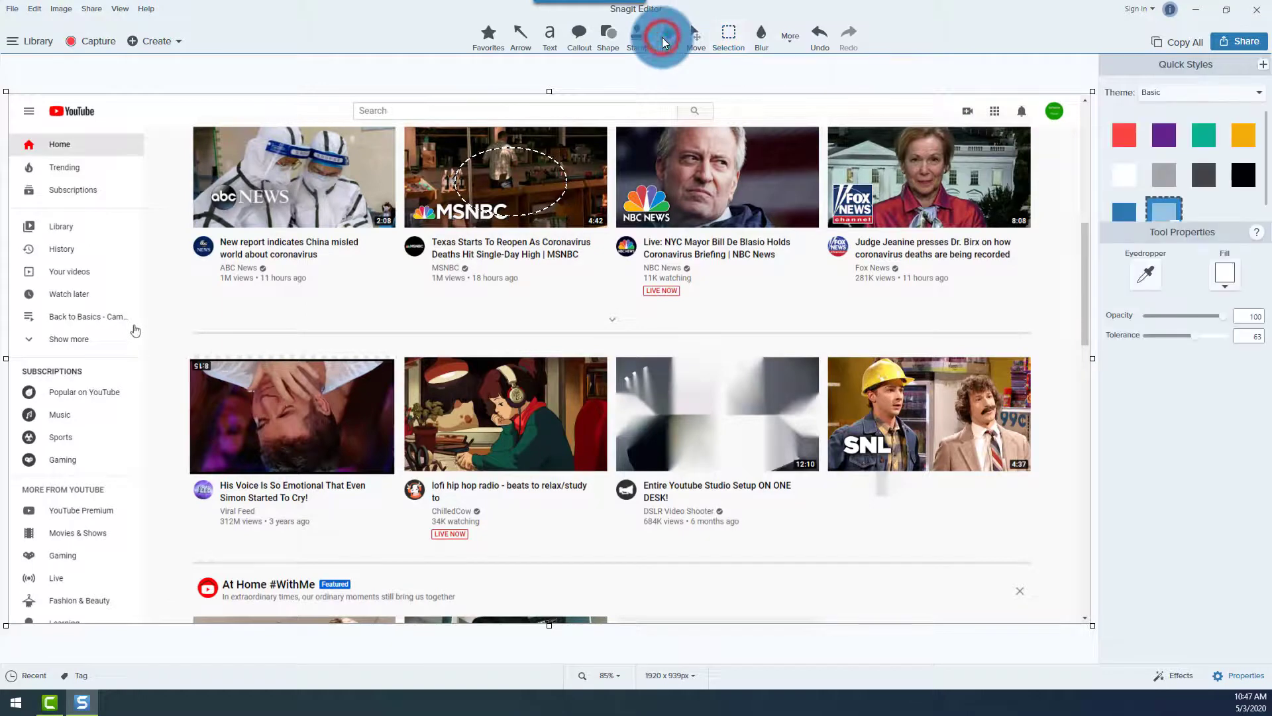
left_click(1246, 137)
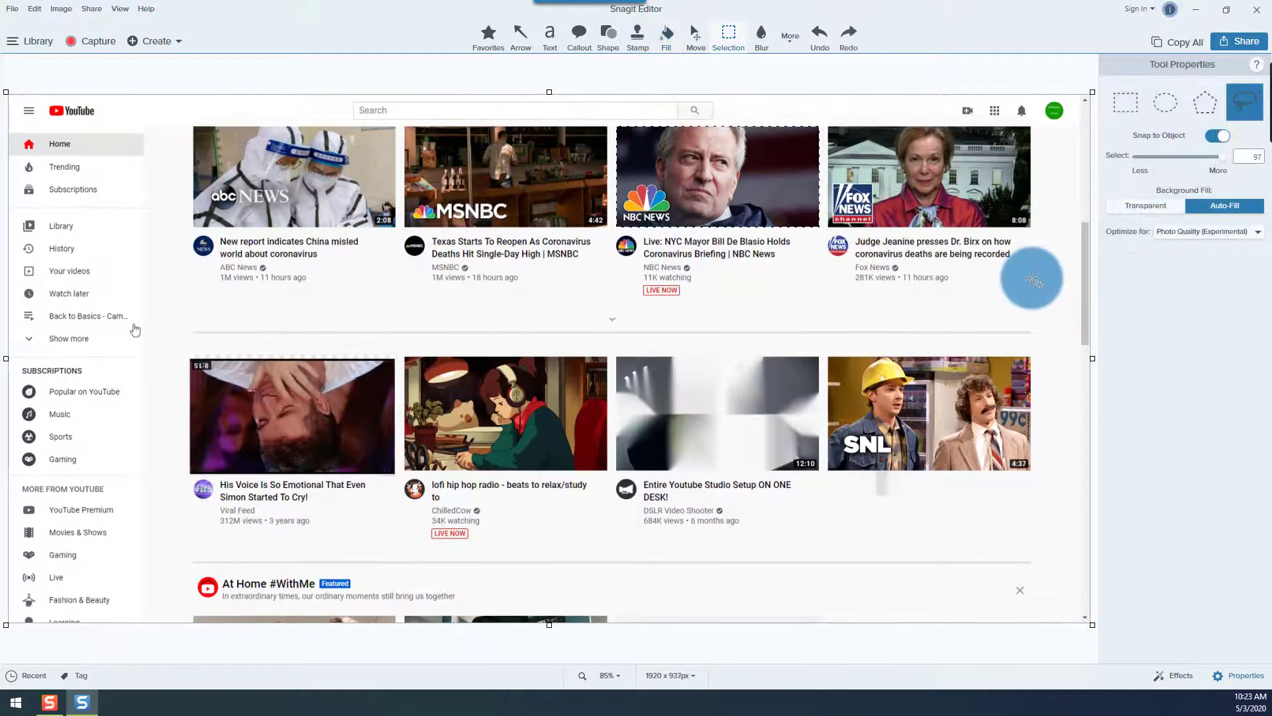